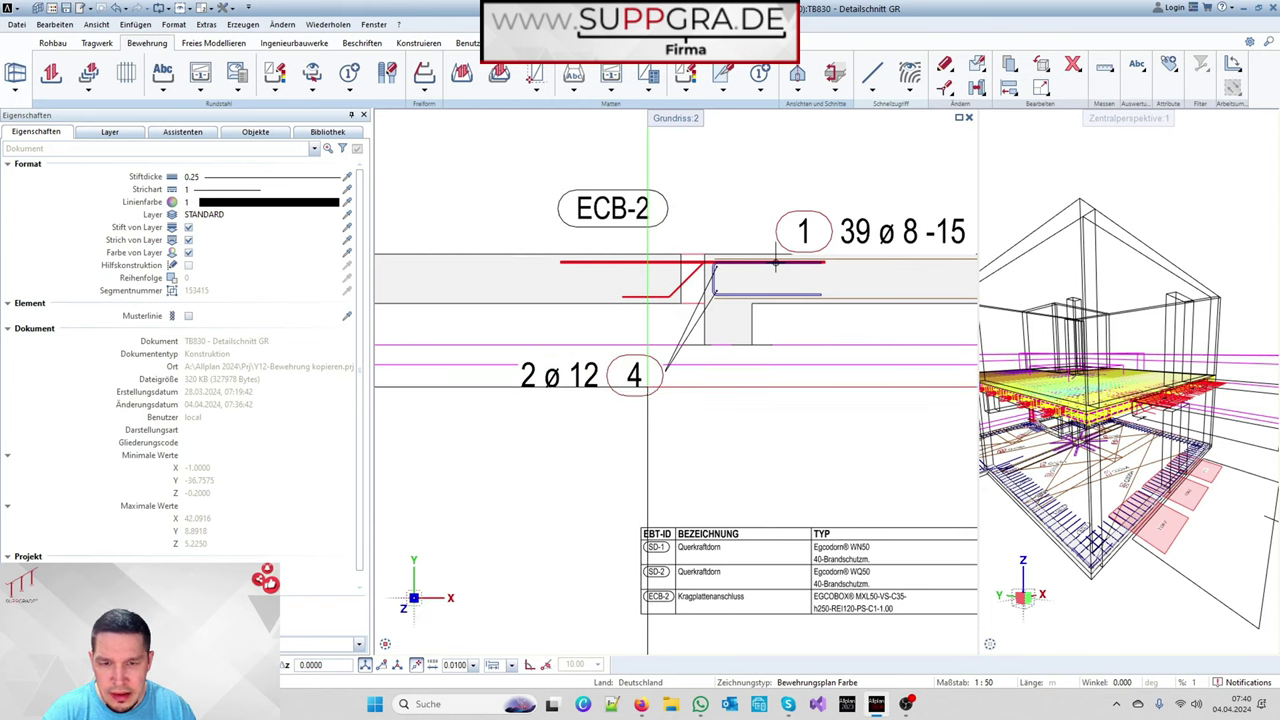
Step: Deactivate the Decke EG (M1:50) drawing files and make drawing file 256 1.OG Grundriss the active one
{"action": "scroll", "coordinate": [673, 333], "scroll_direction": "down", "scroll_amount": 5}
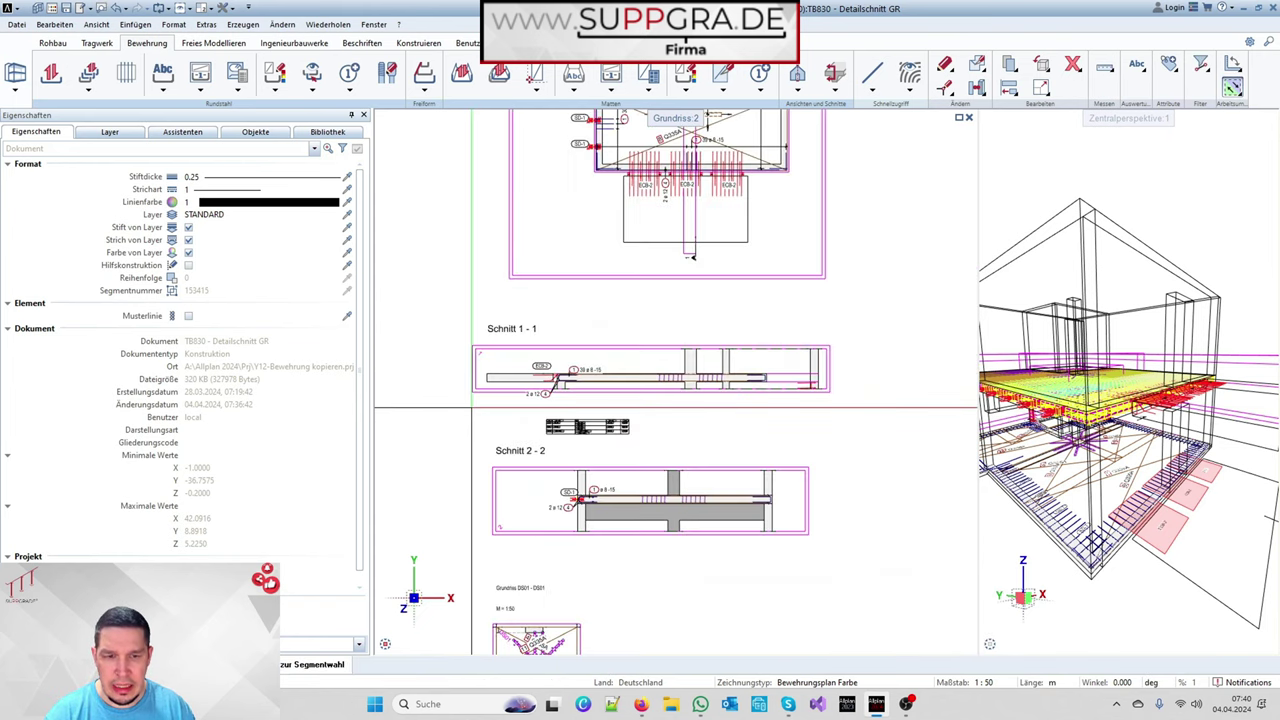
{"action": "scroll", "coordinate": [480, 311], "scroll_direction": "down", "scroll_amount": 3}
{"action": "left_click", "coordinate": [53, 8]}
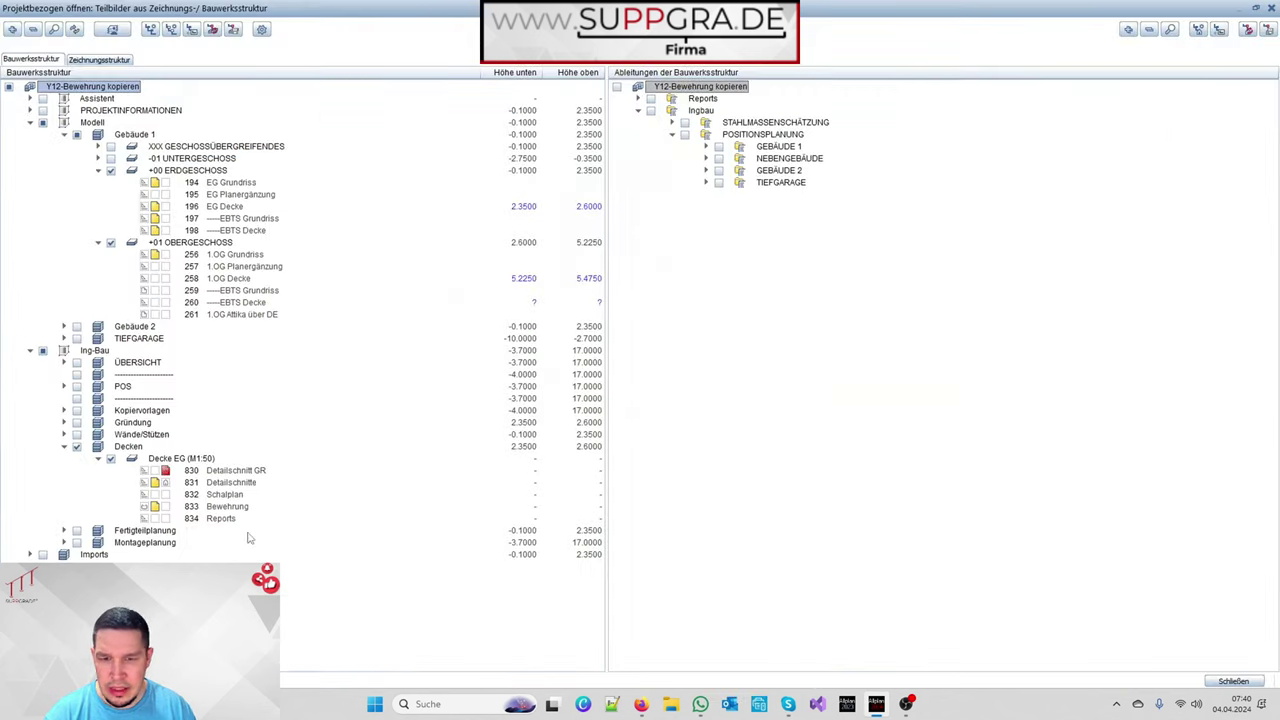
{"action": "left_click", "coordinate": [110, 460]}
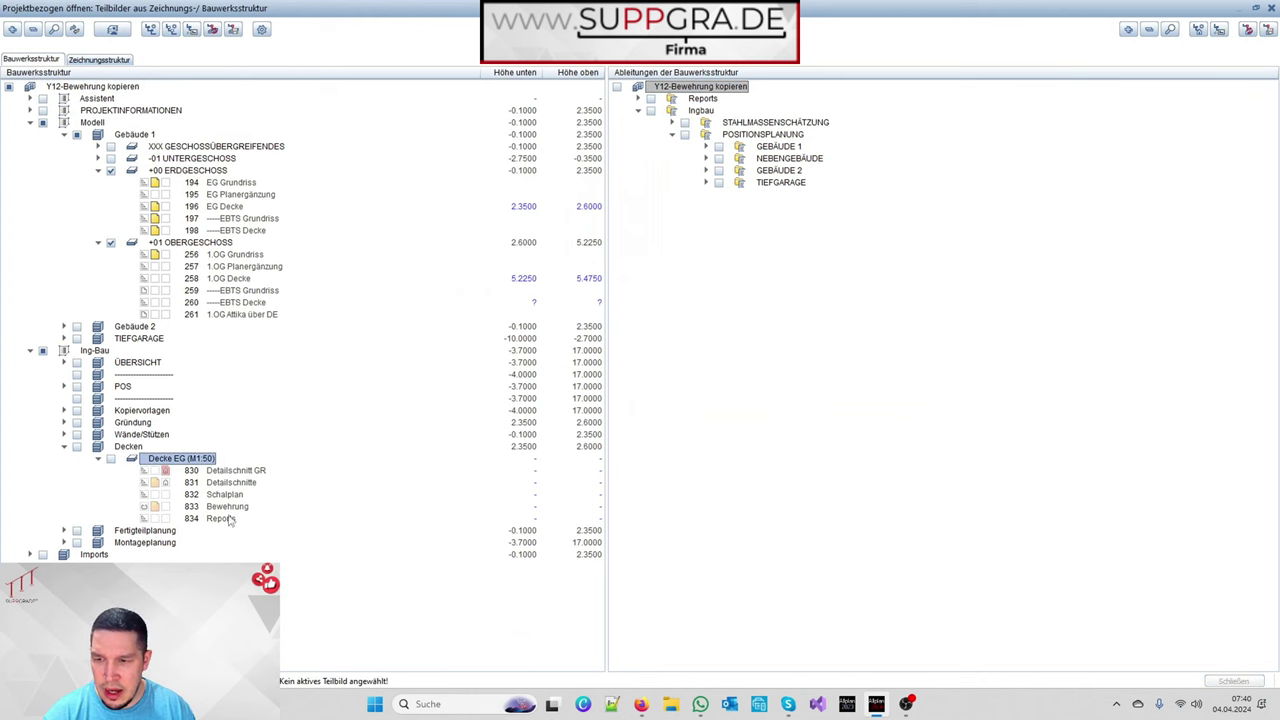
{"action": "left_click", "coordinate": [156, 256]}
{"action": "left_click", "coordinate": [1235, 681]}
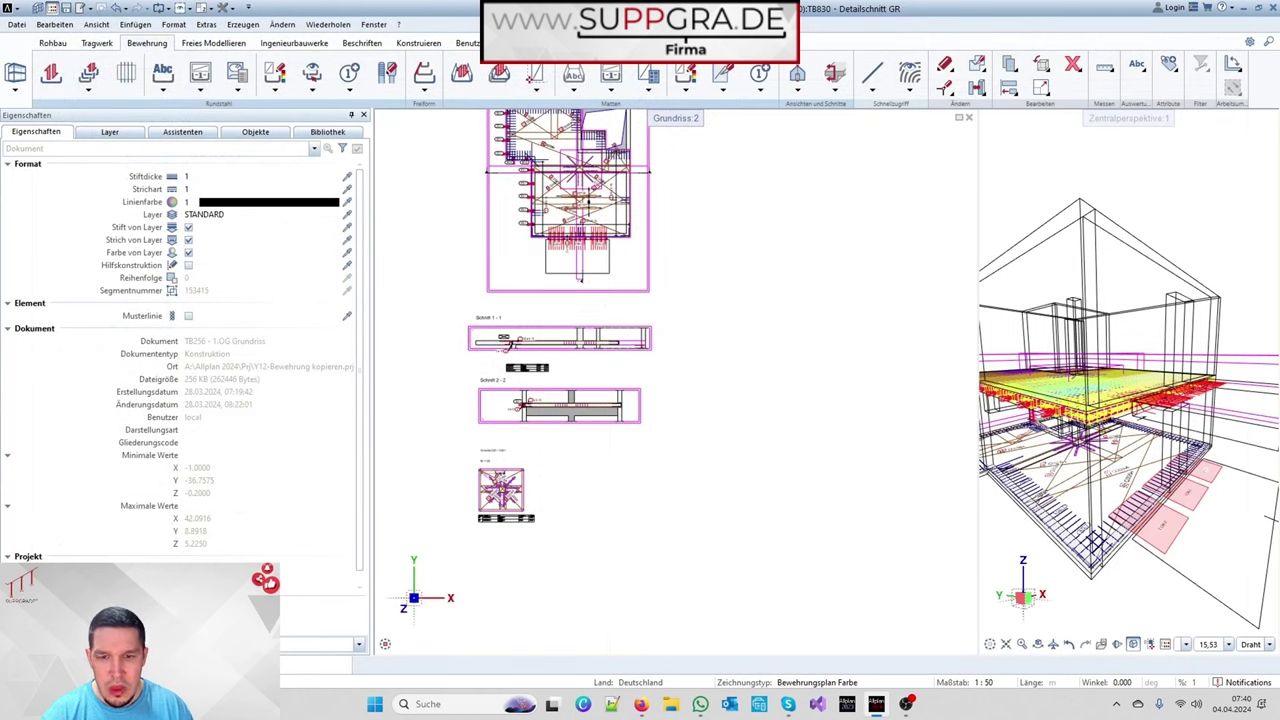
Step: Maximise the central perspective view, fit the whole model in it and set the display type to Animation
{"action": "double_click", "coordinate": [1100, 124]}
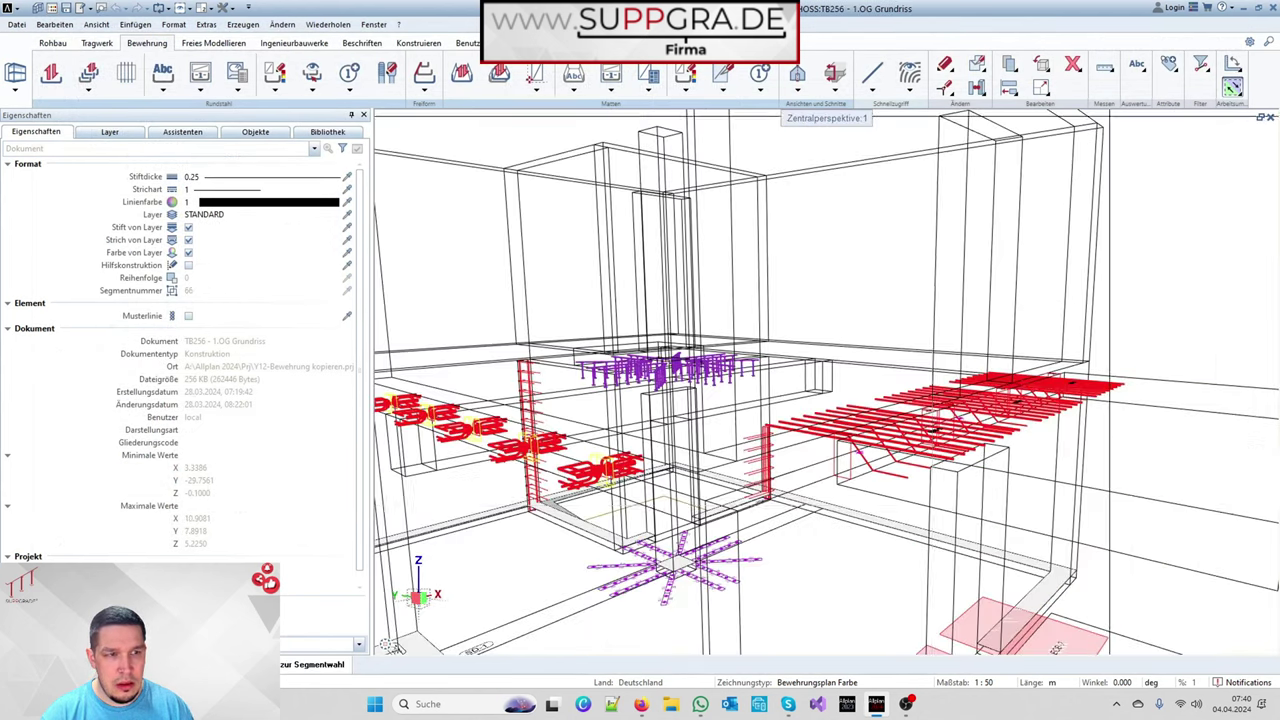
{"action": "left_click", "coordinate": [401, 644]}
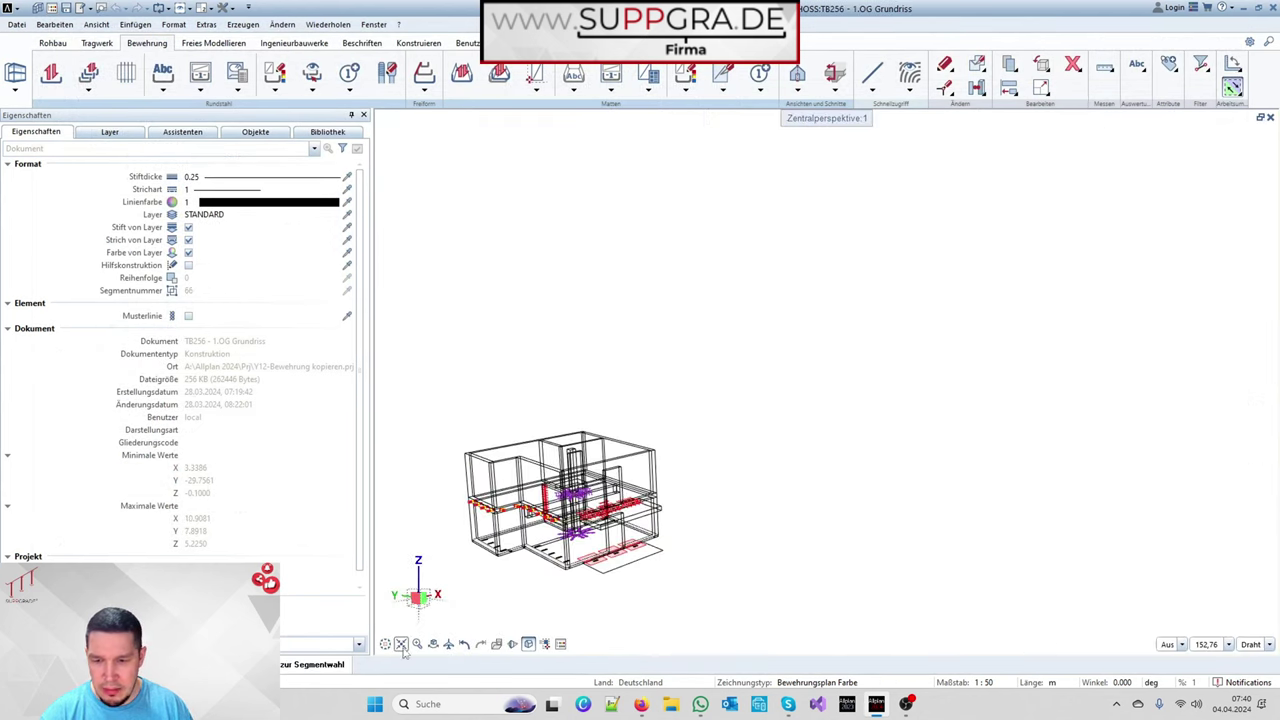
{"action": "left_click", "coordinate": [1250, 644]}
{"action": "left_click", "coordinate": [1210, 611]}
{"action": "left_click", "coordinate": [401, 644]}
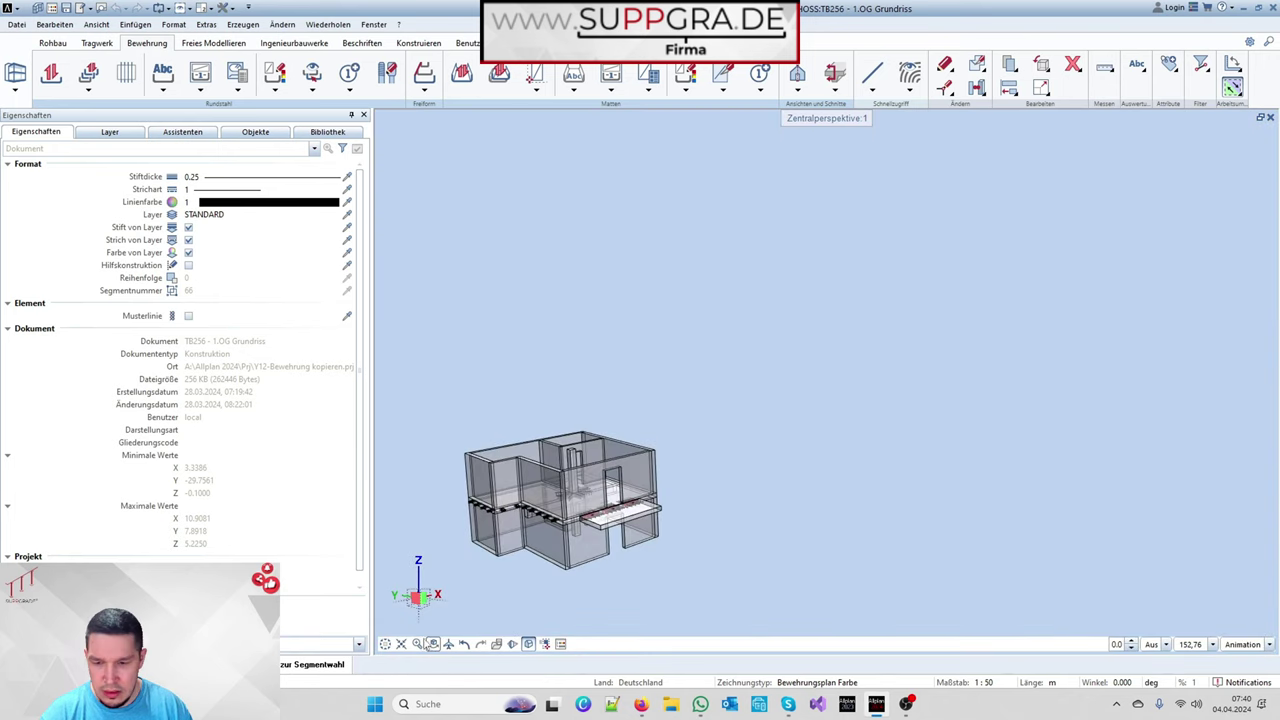
{"action": "scroll", "coordinate": [744, 521], "scroll_direction": "up", "scroll_amount": 6}
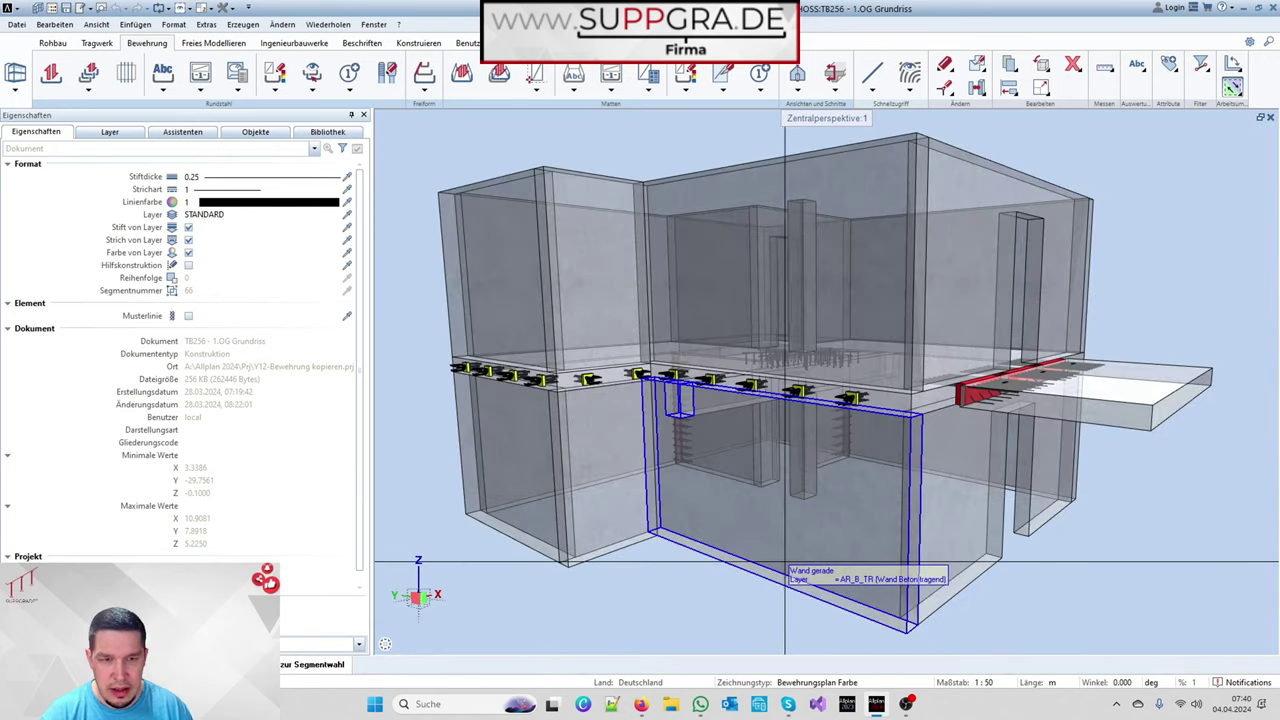
Step: Load drawing files 258 1.OG Decke and 261 1.OG Attika über DE alongside the active upper-floor plan
{"action": "left_click", "coordinate": [52, 8]}
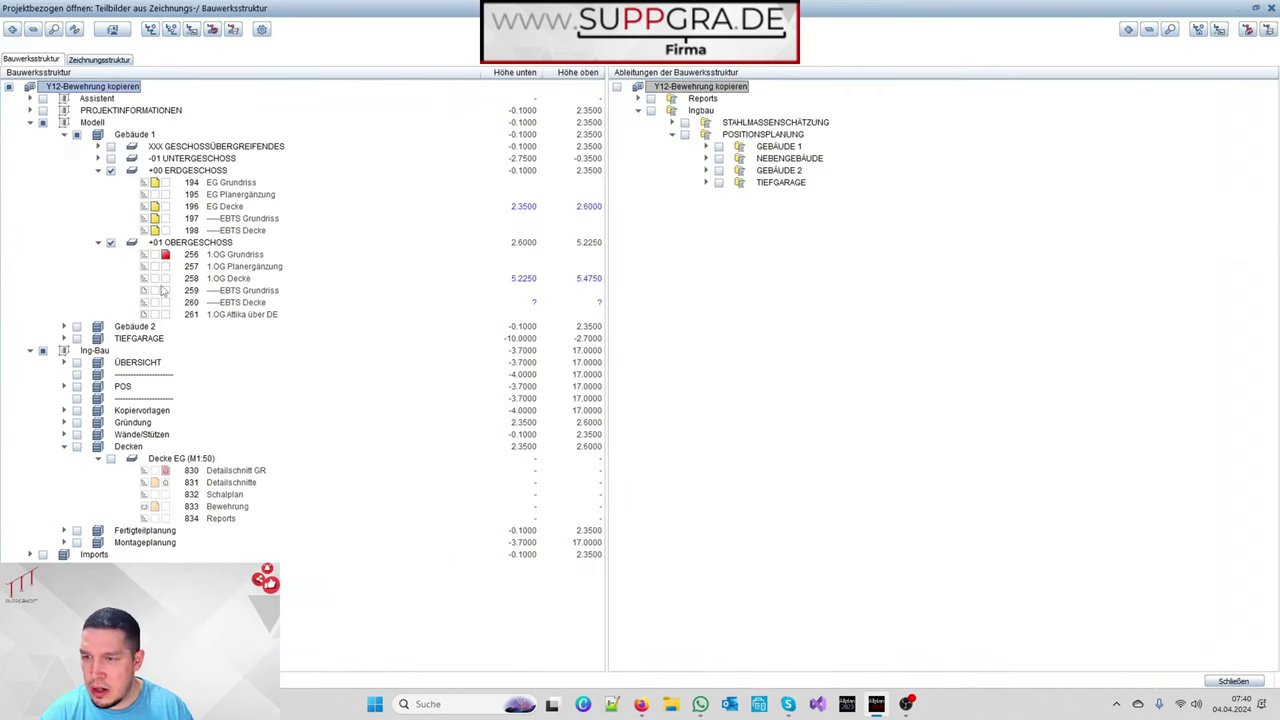
{"action": "left_click", "coordinate": [160, 282]}
{"action": "left_click", "coordinate": [1233, 681]}
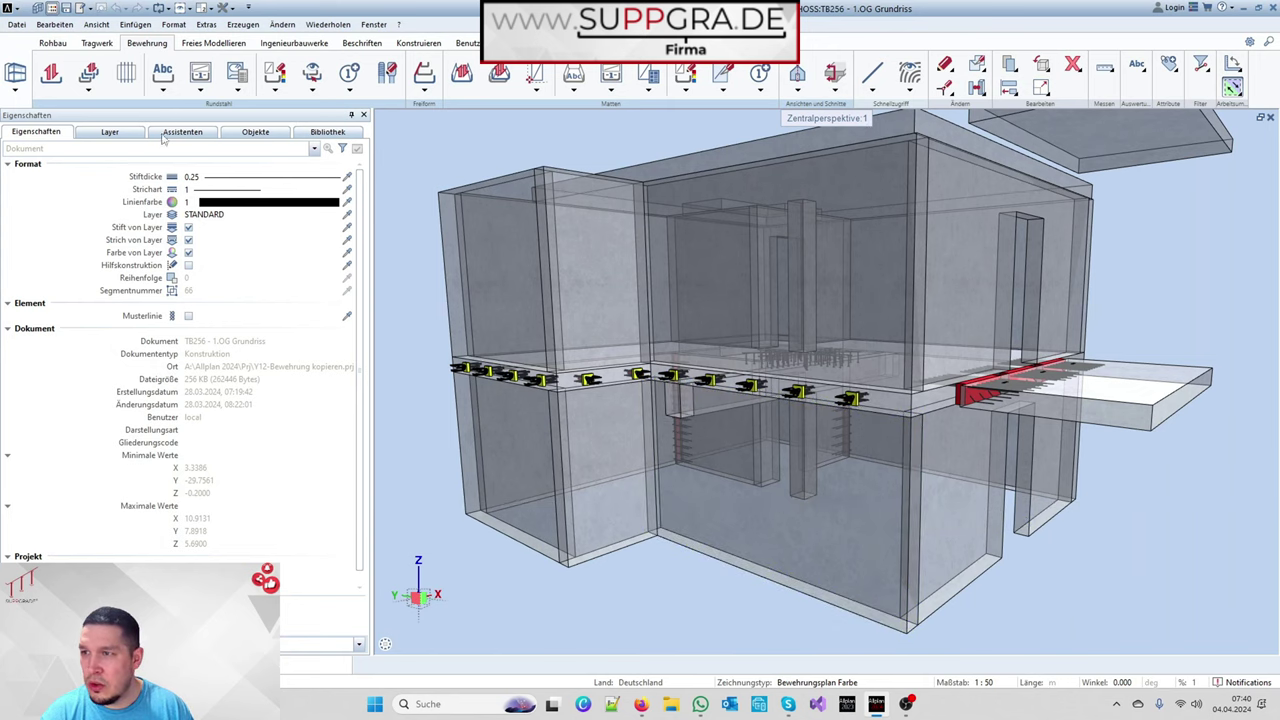
{"action": "key", "text": "ctrl+o"}
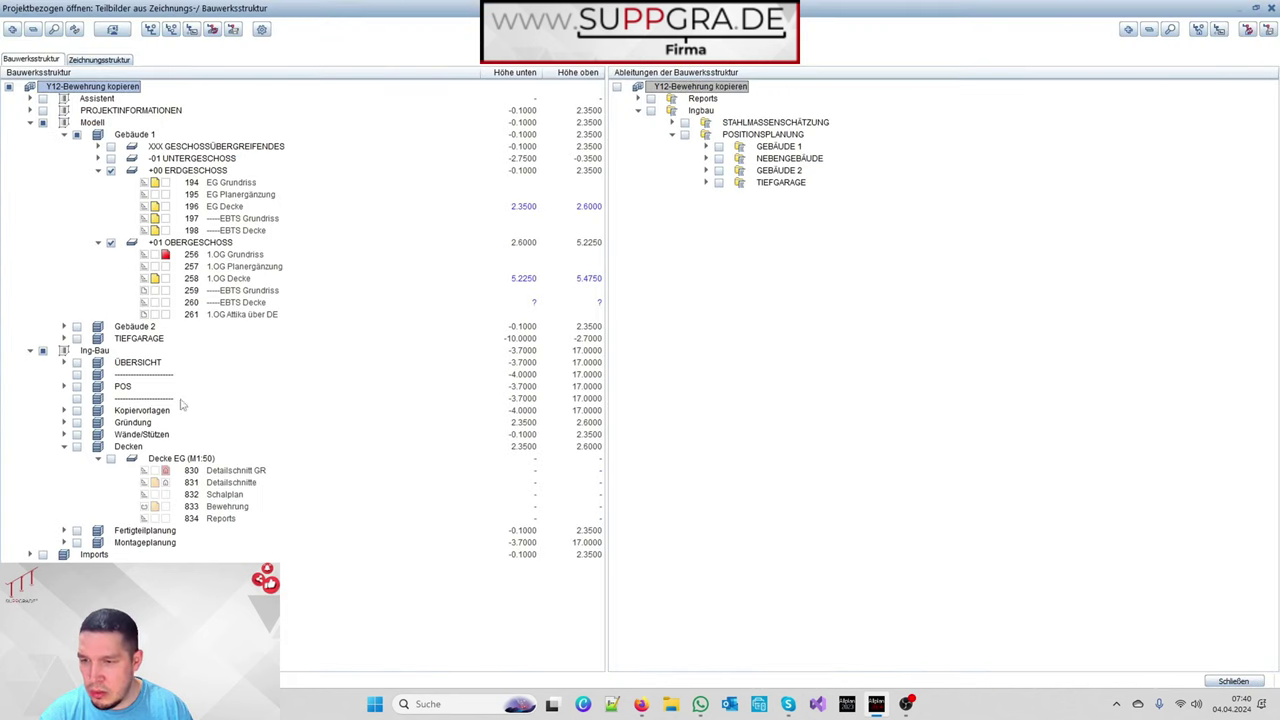
{"action": "left_click", "coordinate": [156, 314]}
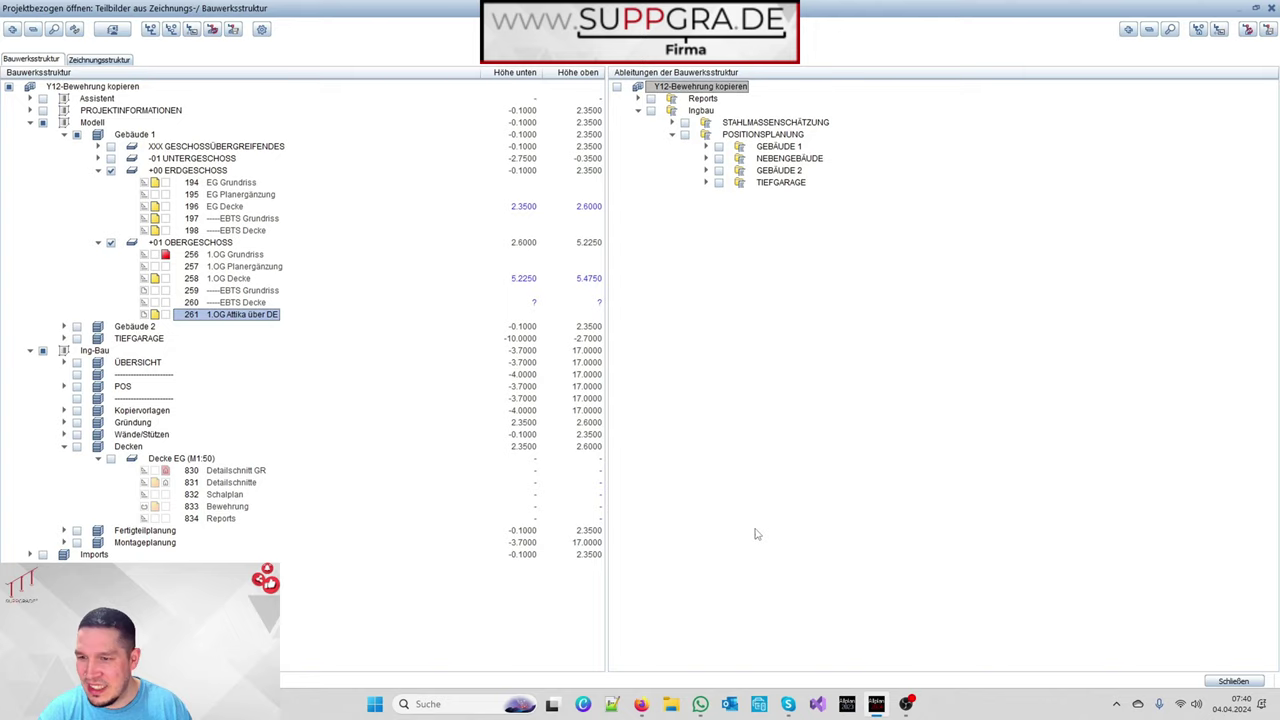
{"action": "left_click", "coordinate": [1232, 681]}
Step: Move the projecting slab beside the upper roof slab vertically downward, using its upper corner at the building side as reference
{"action": "scroll", "coordinate": [857, 520], "scroll_direction": "down", "scroll_amount": 3}
{"action": "scroll", "coordinate": [826, 358], "scroll_direction": "up", "scroll_amount": 4}
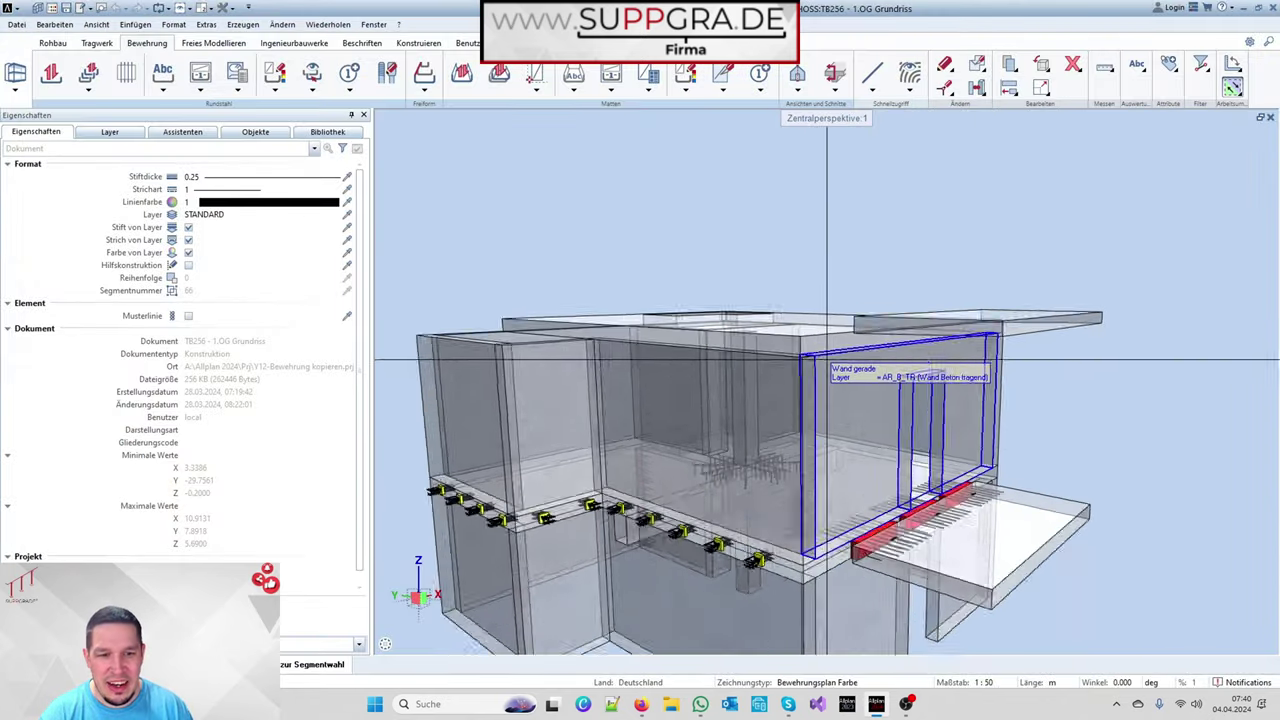
{"action": "scroll", "coordinate": [826, 358], "scroll_direction": "down", "scroll_amount": 3}
{"action": "scroll", "coordinate": [952, 322], "scroll_direction": "up", "scroll_amount": 5}
{"action": "left_click", "coordinate": [952, 322]}
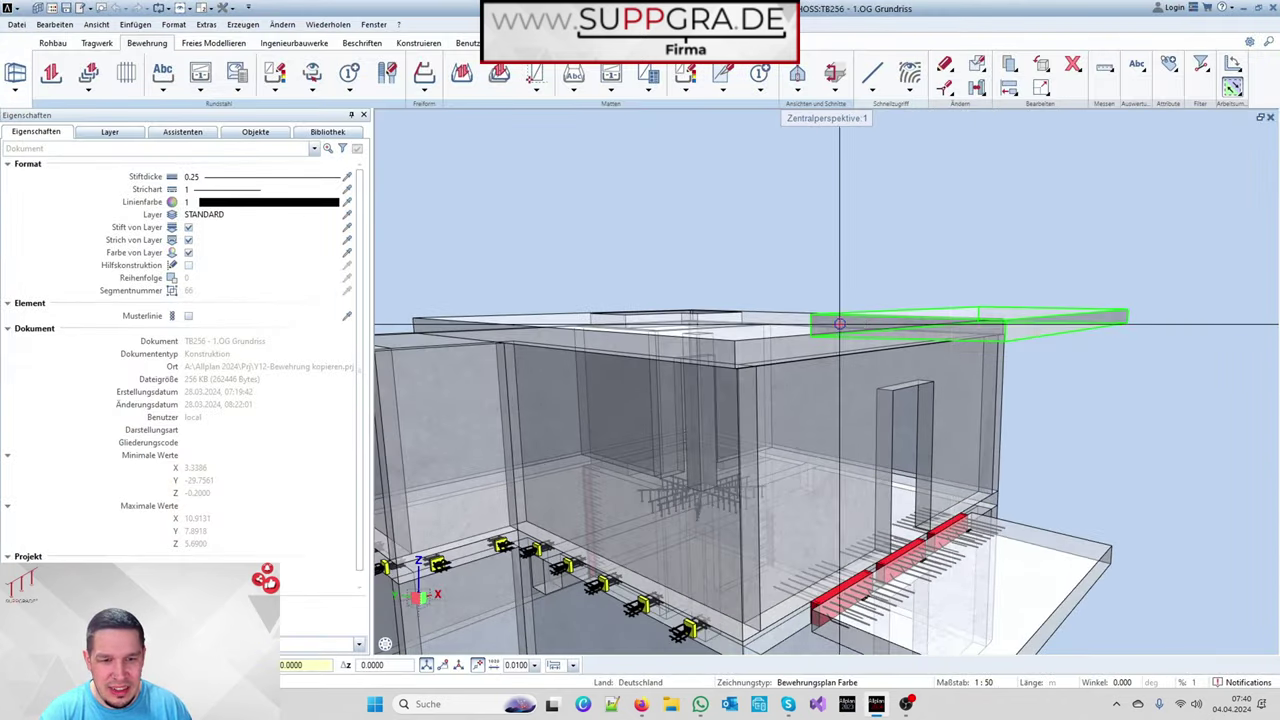
{"action": "scroll", "coordinate": [808, 335], "scroll_direction": "up", "scroll_amount": 3}
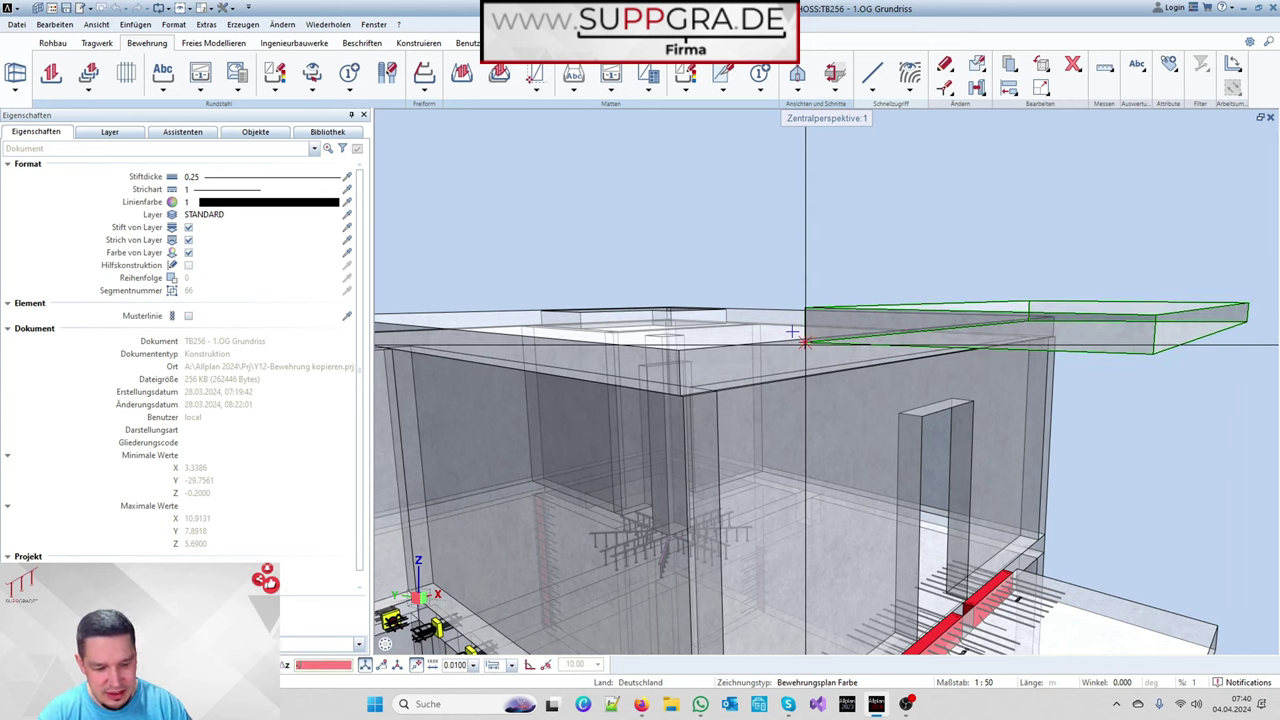
{"action": "left_click", "coordinate": [805, 342]}
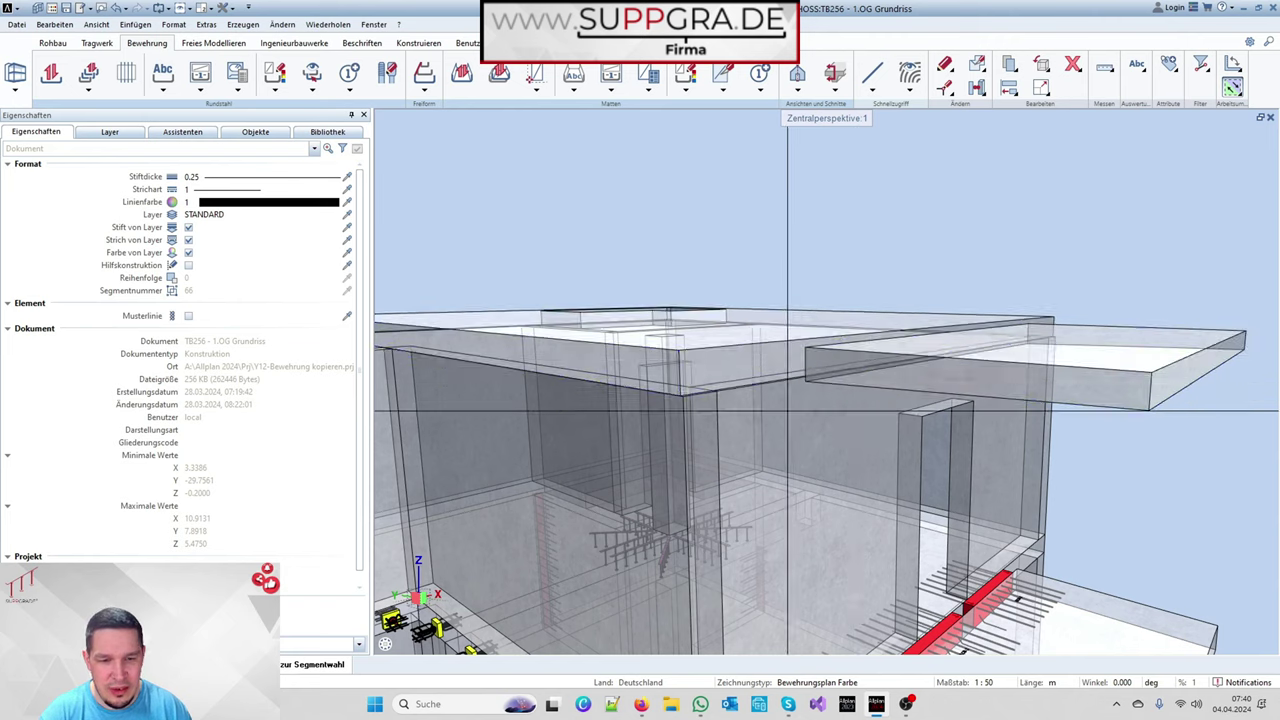
Step: Switch to the west side view and measure the offset between the upper corners of the projecting slab and the roof slab
{"action": "scroll", "coordinate": [787, 398], "scroll_direction": "up", "scroll_amount": 1}
{"action": "mouse_move", "coordinate": [385, 648]}
{"action": "left_click", "coordinate": [386, 612]}
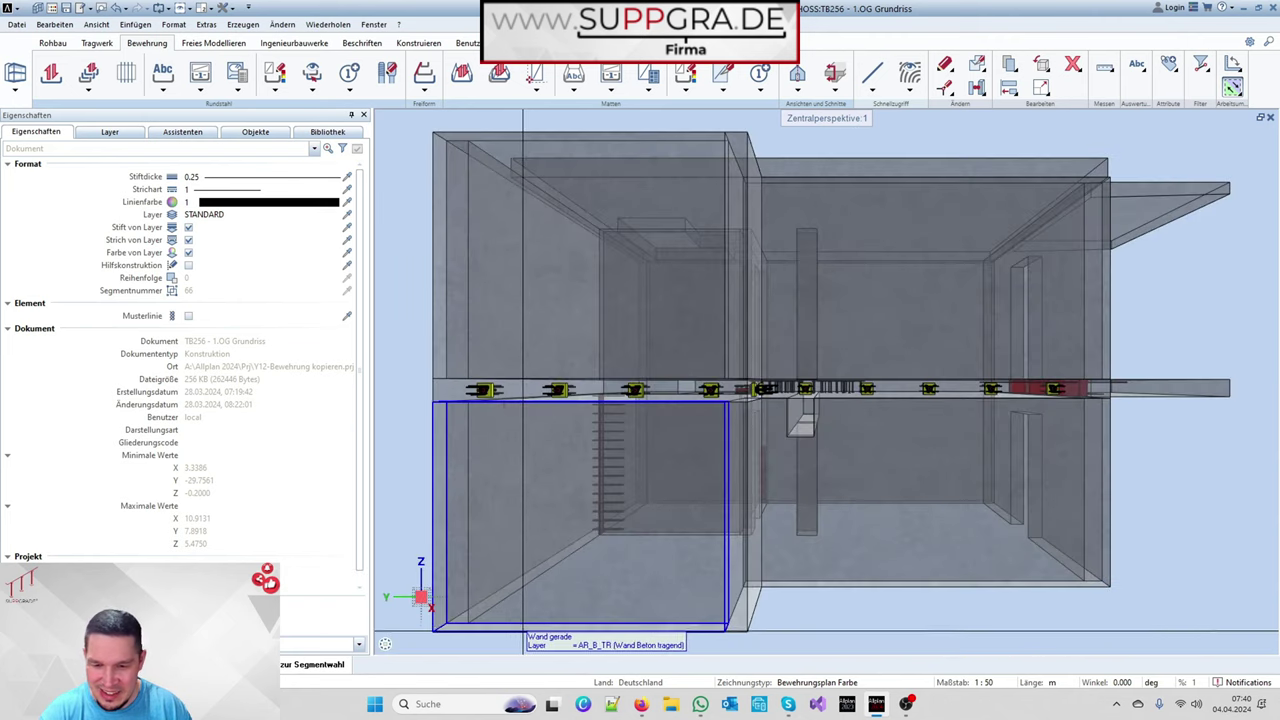
{"action": "left_click", "coordinate": [528, 645]}
{"action": "scroll", "coordinate": [1090, 187], "scroll_direction": "up", "scroll_amount": 5}
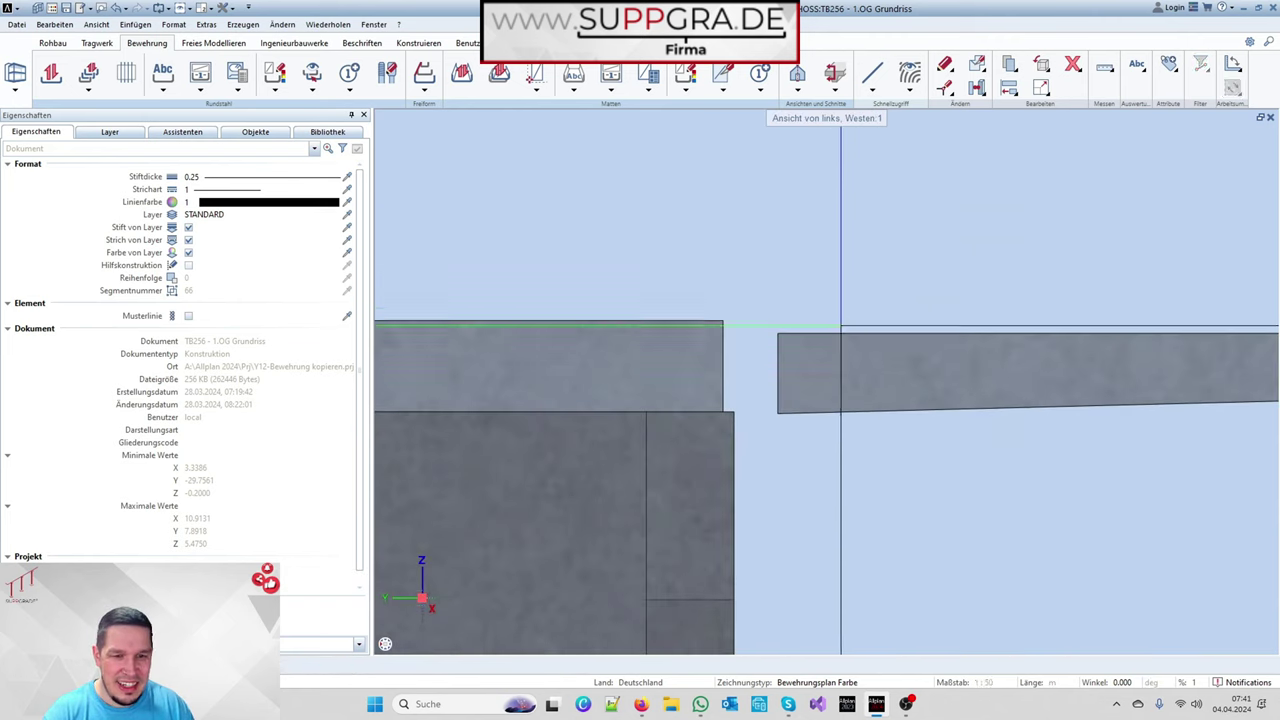
{"action": "scroll", "coordinate": [804, 327], "scroll_direction": "up", "scroll_amount": 2}
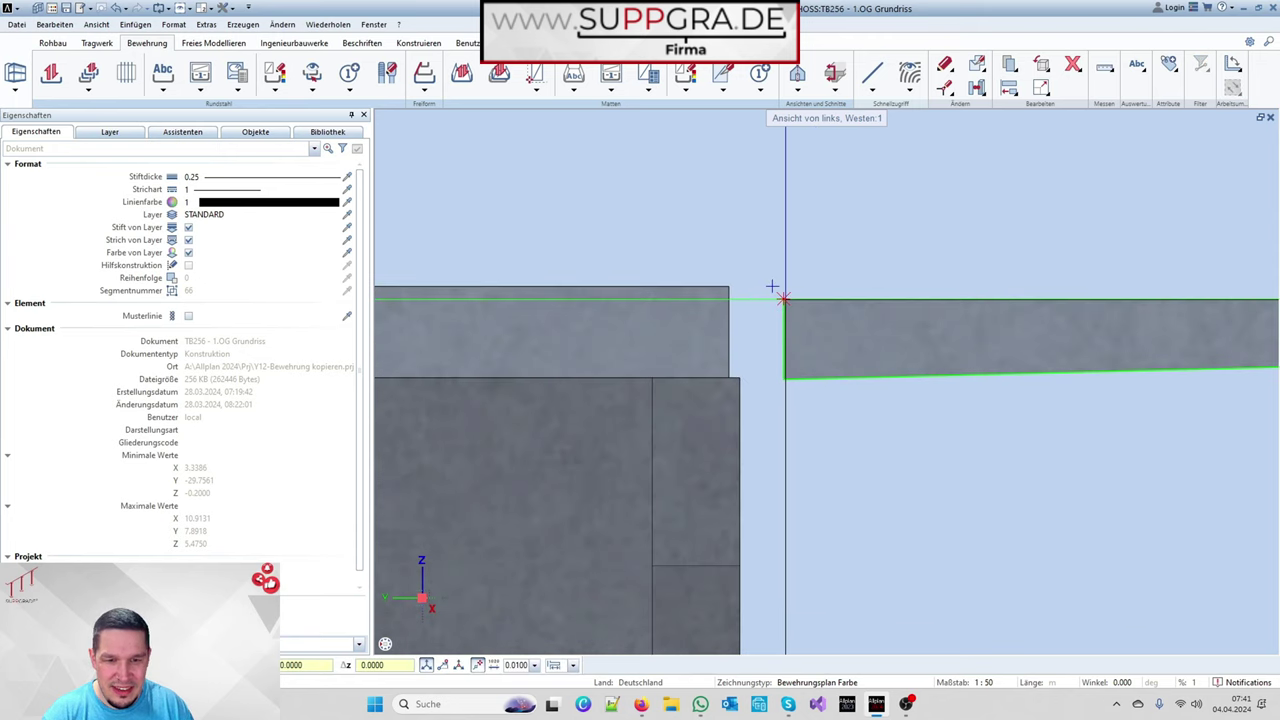
{"action": "left_click", "coordinate": [771, 287]}
{"action": "left_click", "coordinate": [713, 275]}
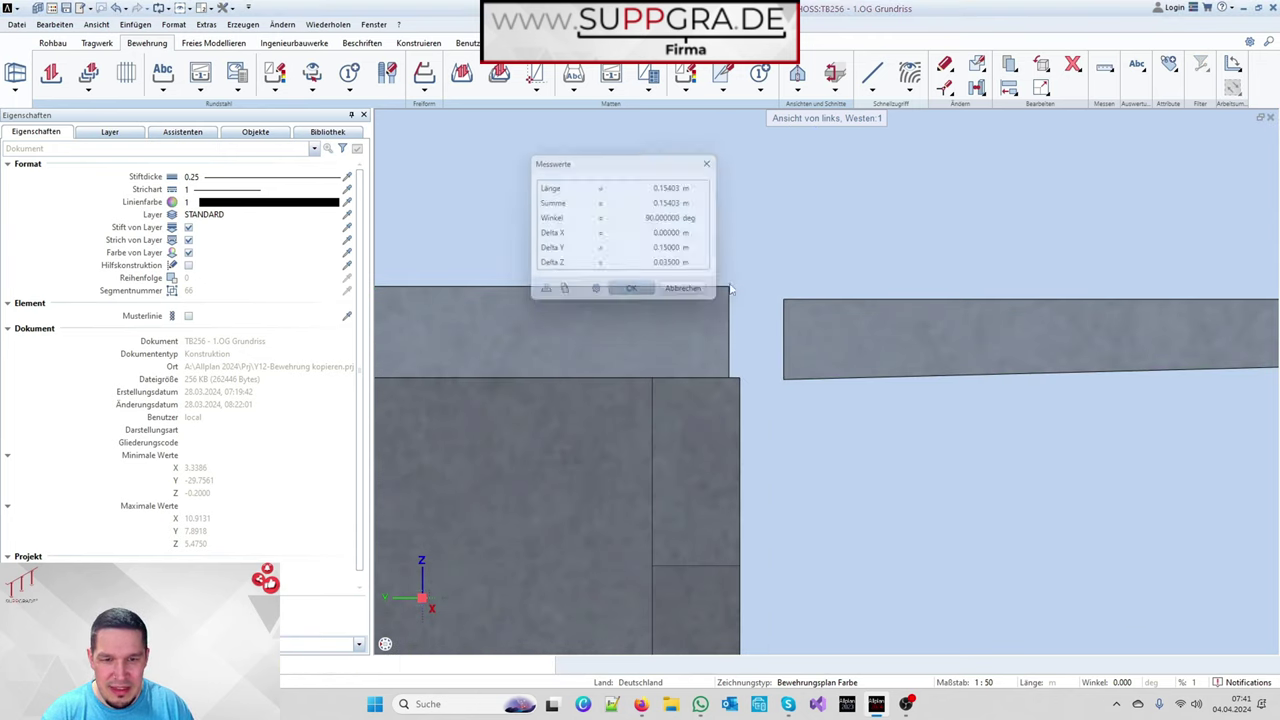
{"action": "left_click", "coordinate": [660, 294]}
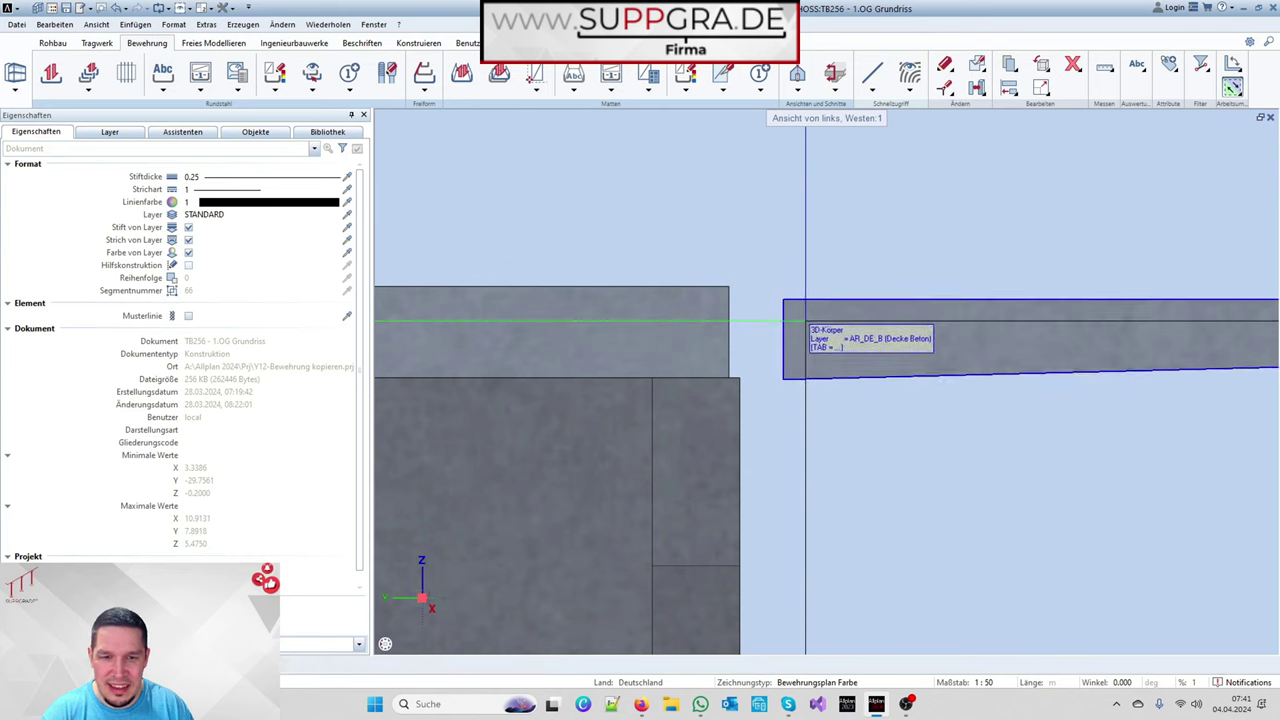
Step: Raise the upper projecting slab by 0.035 m in Z to level its top with the roof slab
{"action": "type", "text": "0."}
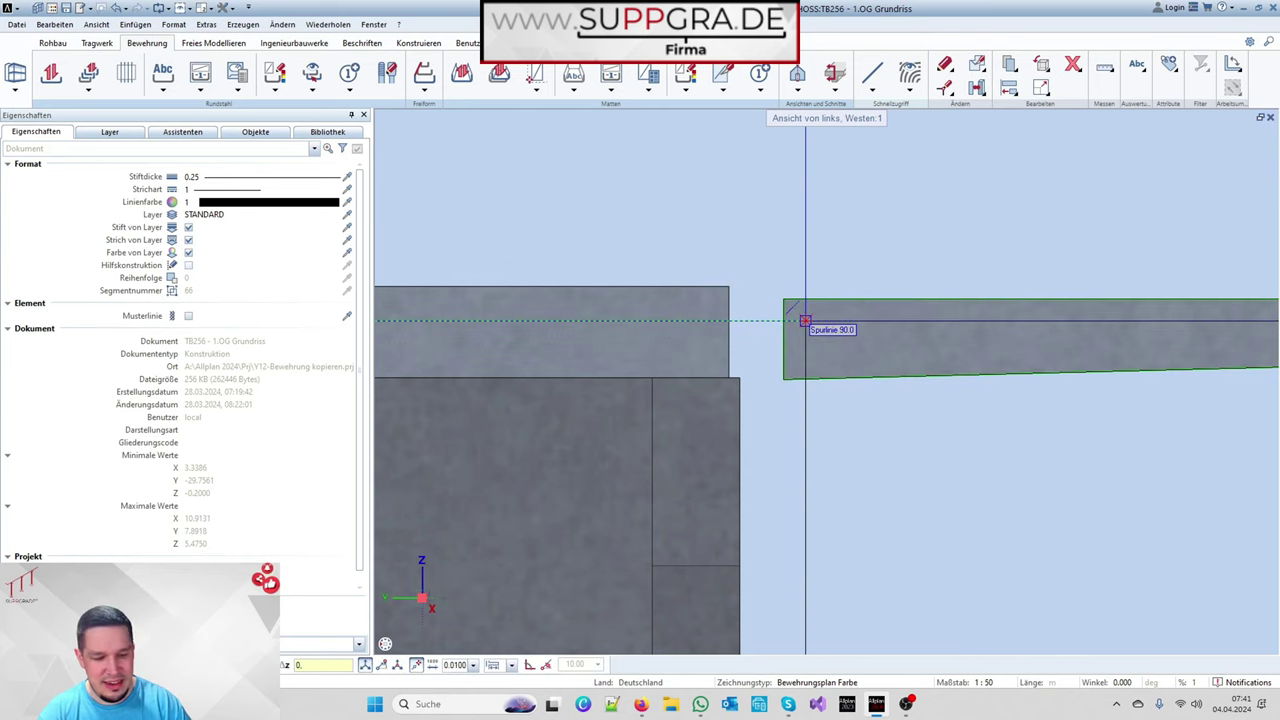
{"action": "type", "text": ",035"}
{"action": "key", "text": "Return"}
{"action": "scroll", "coordinate": [774, 311], "scroll_direction": "down", "scroll_amount": 5}
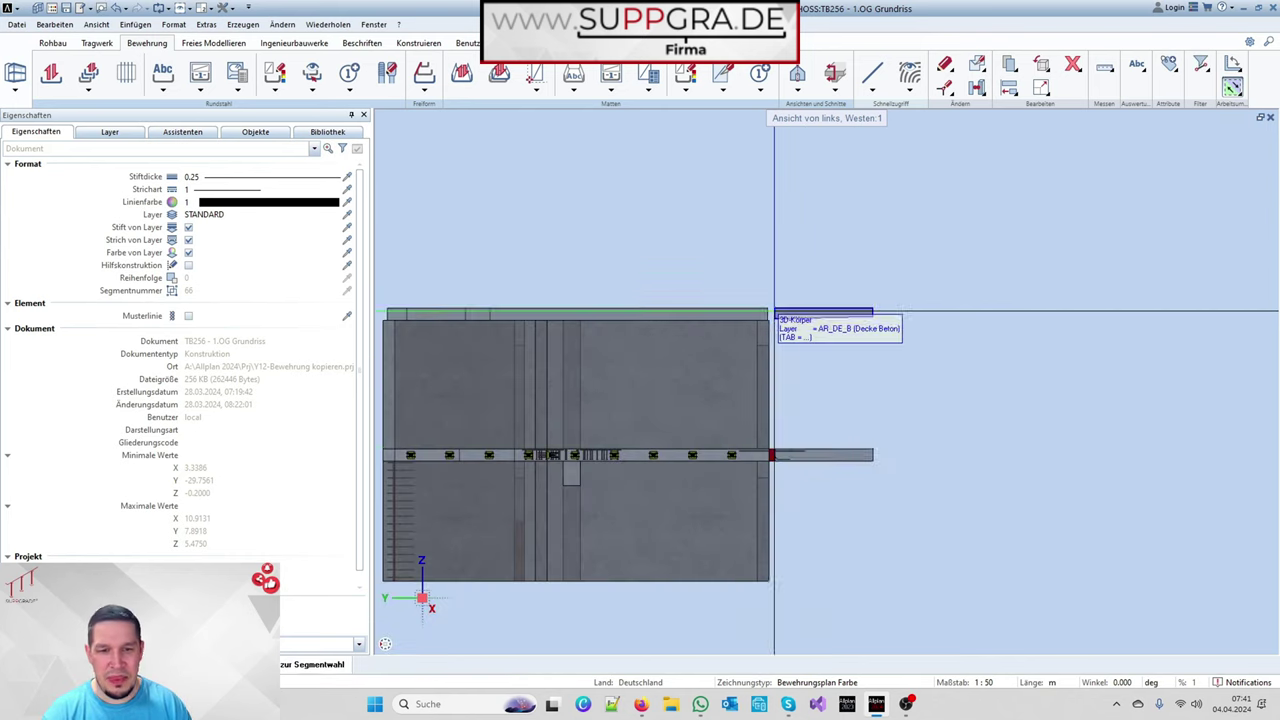
{"action": "scroll", "coordinate": [781, 318], "scroll_direction": "up", "scroll_amount": 2}
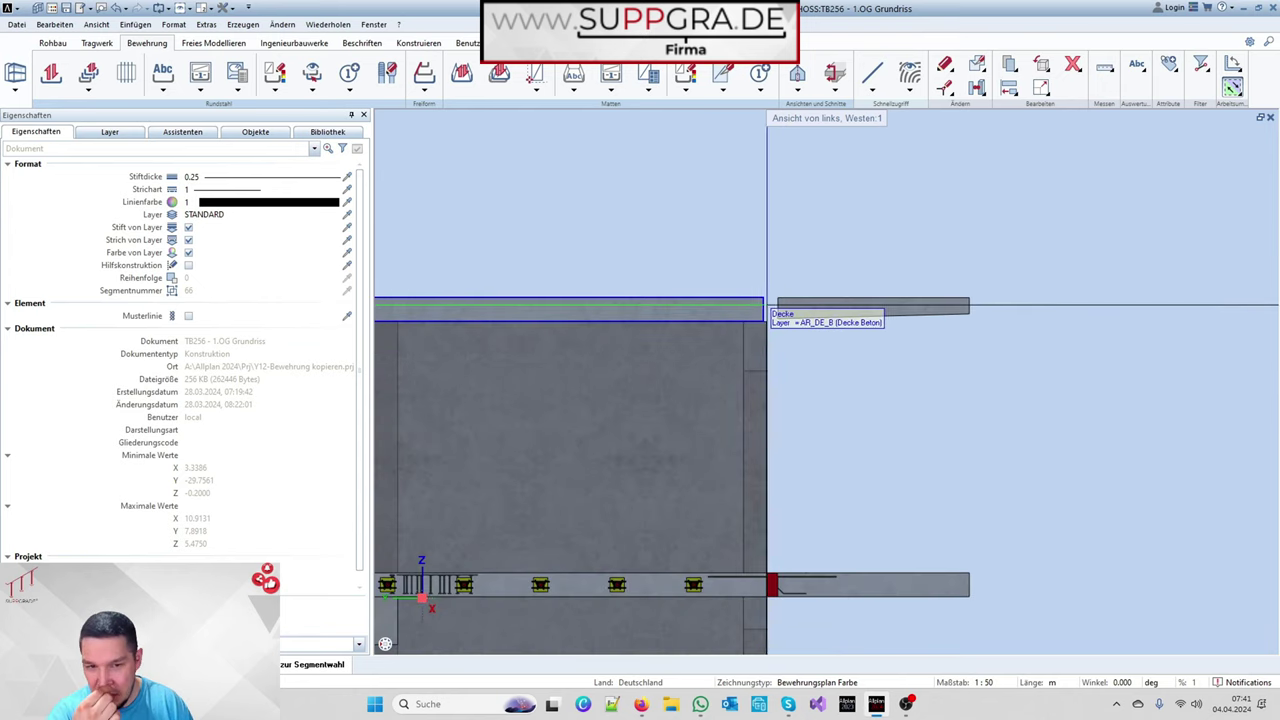
{"action": "scroll", "coordinate": [686, 420], "scroll_direction": "down", "scroll_amount": 3}
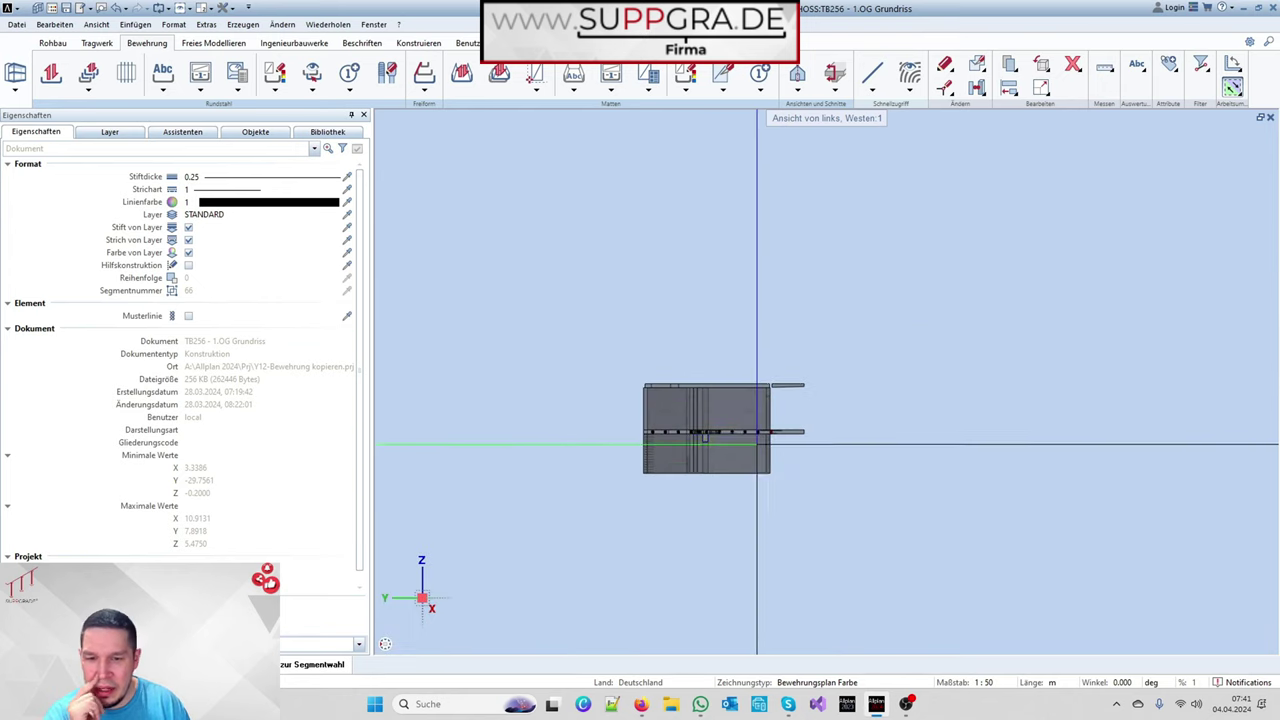
{"action": "scroll", "coordinate": [797, 420], "scroll_direction": "up", "scroll_amount": 2}
{"action": "middle_click_drag", "start_coordinate": [607, 430], "coordinate": [794, 415]}
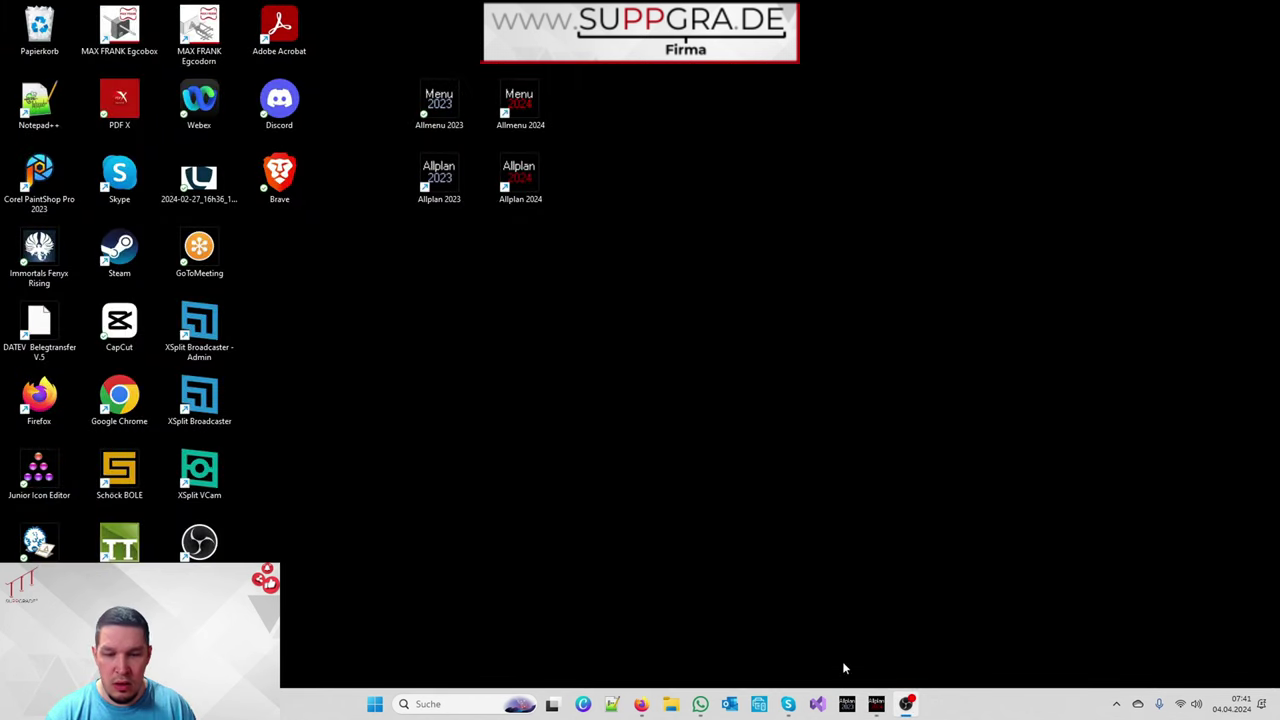
Step: Switch back to Allplan 2024 and return from the plan layout to the Bewehrung tools with the side view of the model
{"action": "left_click", "coordinate": [876, 705]}
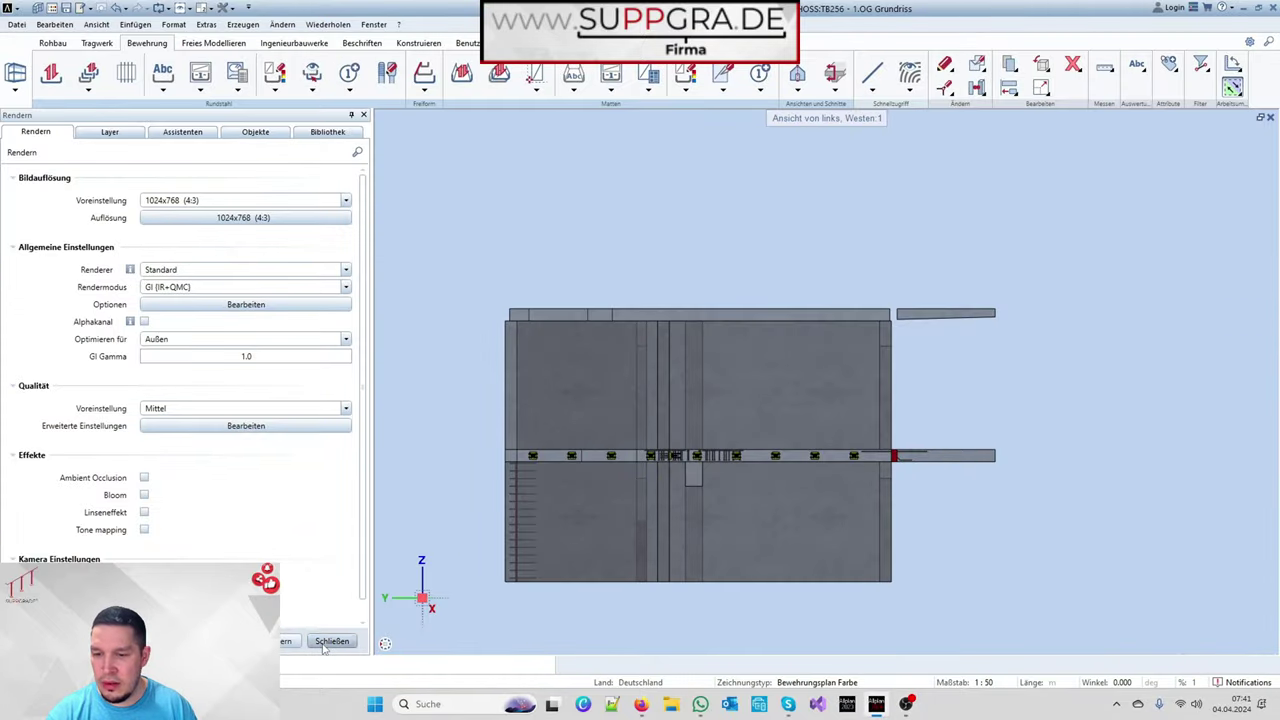
{"action": "scroll", "coordinate": [965, 411], "scroll_direction": "up", "scroll_amount": 2}
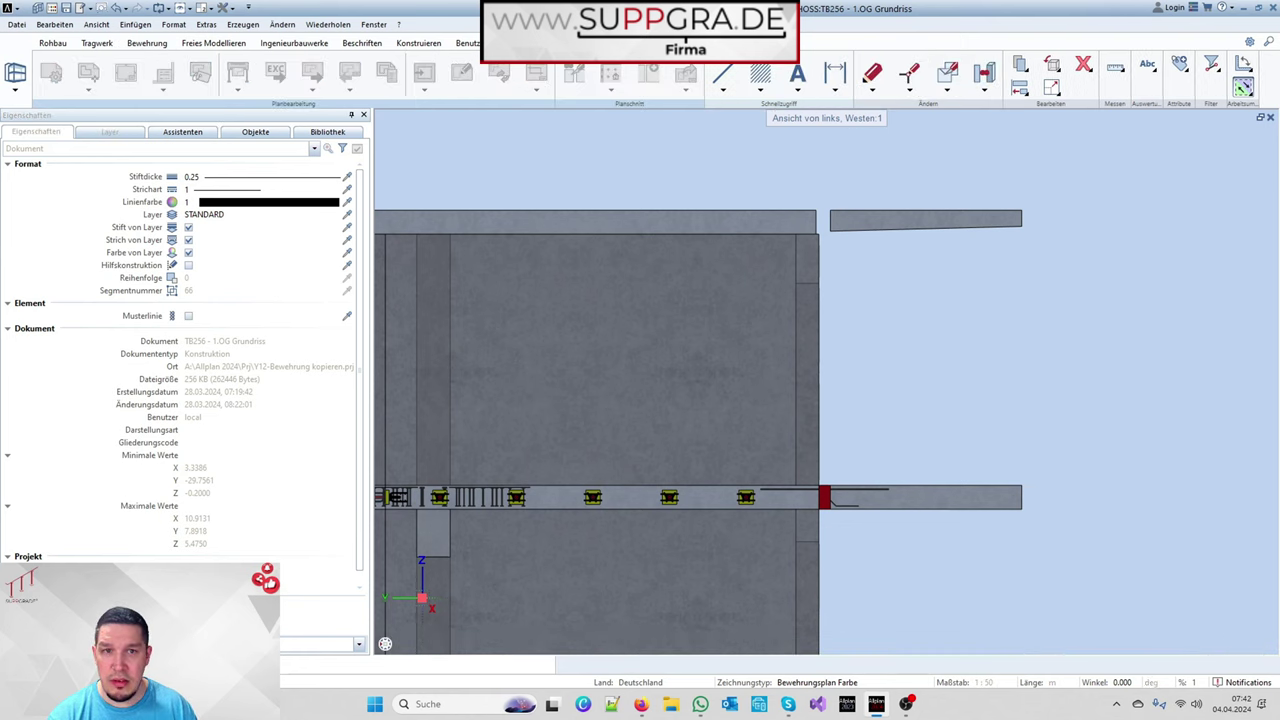
{"action": "left_click", "coordinate": [648, 393]}
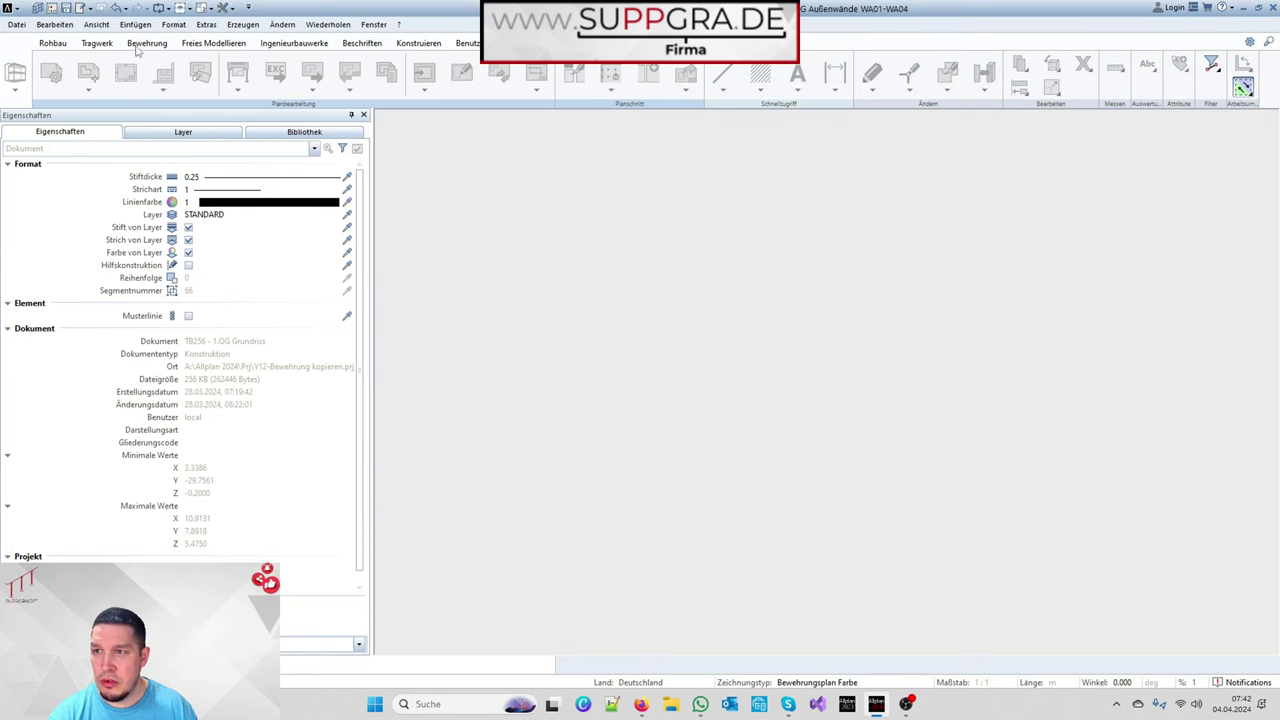
{"action": "left_click", "coordinate": [160, 43]}
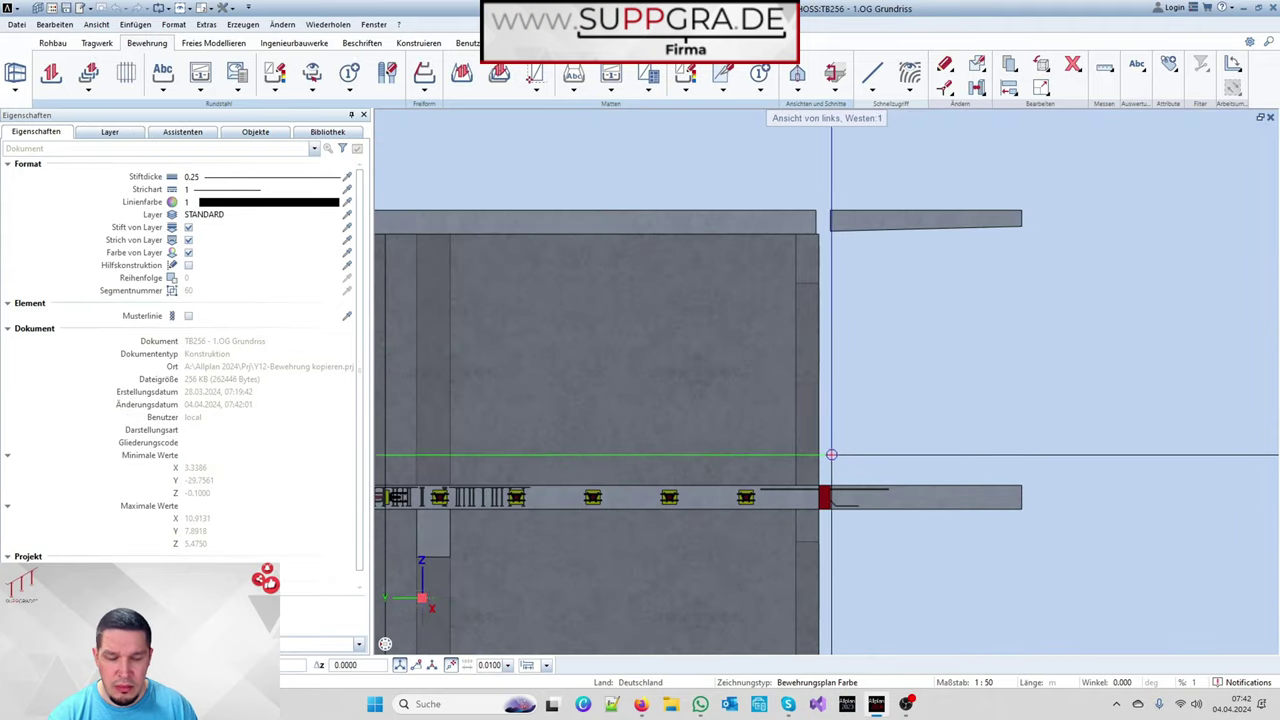
Step: Measure the distance from the upper corner of the ground-floor slab to the upper corner of the roof slab with Messen Strecke
{"action": "left_click", "coordinate": [1104, 70]}
{"action": "left_click", "coordinate": [1140, 103]}
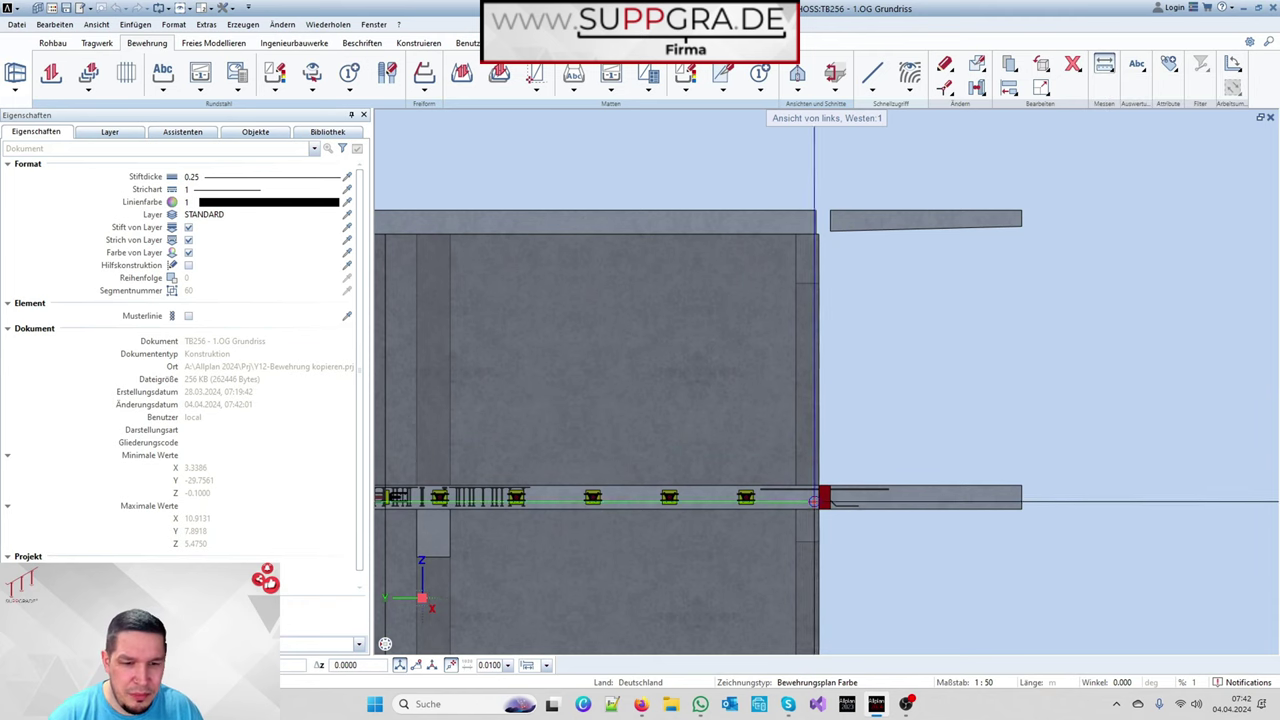
{"action": "left_click", "coordinate": [1106, 76]}
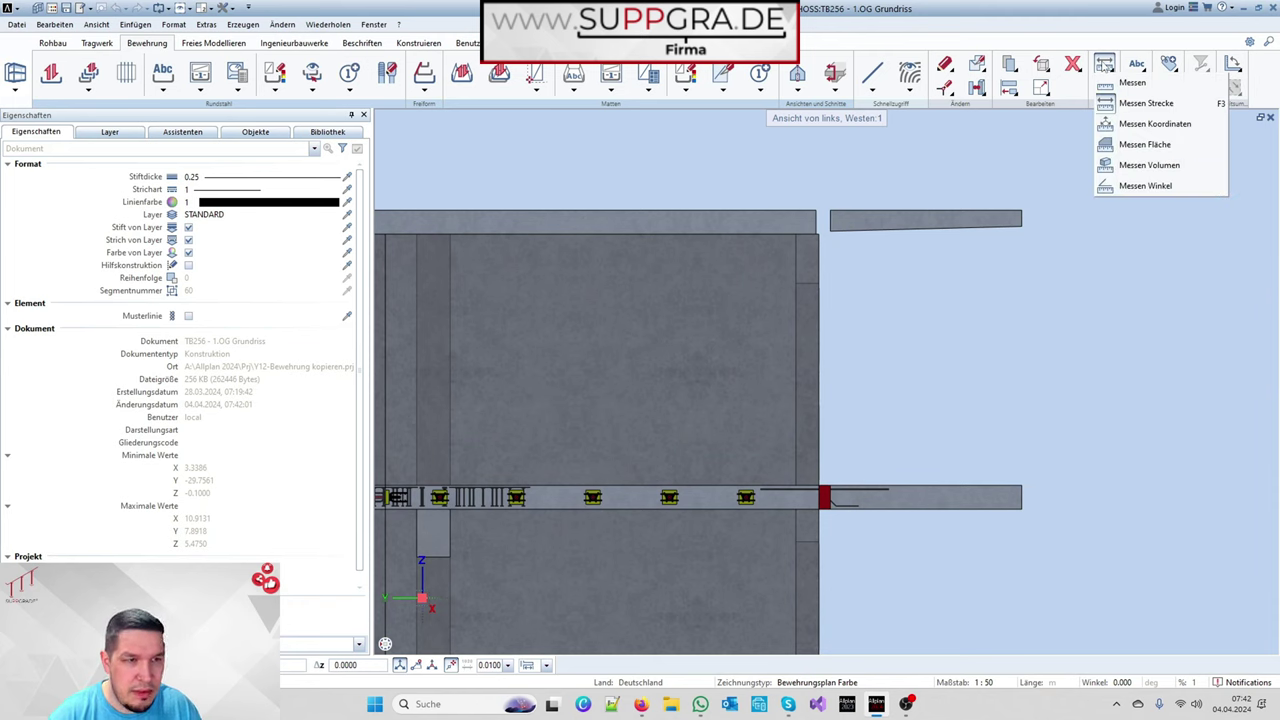
{"action": "left_click", "coordinate": [1127, 106]}
{"action": "scroll", "coordinate": [823, 497], "scroll_direction": "up", "scroll_amount": 5}
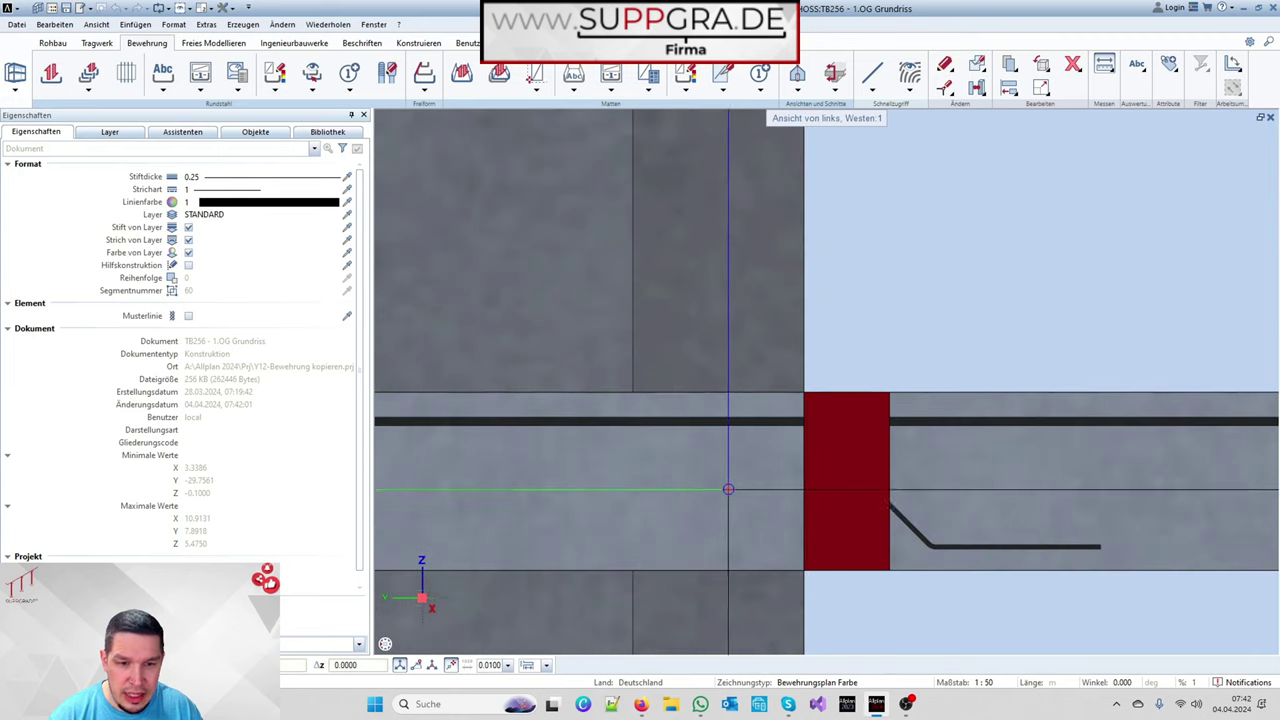
{"action": "scroll", "coordinate": [766, 495], "scroll_direction": "down", "scroll_amount": 5}
{"action": "scroll", "coordinate": [769, 222], "scroll_direction": "up", "scroll_amount": 5}
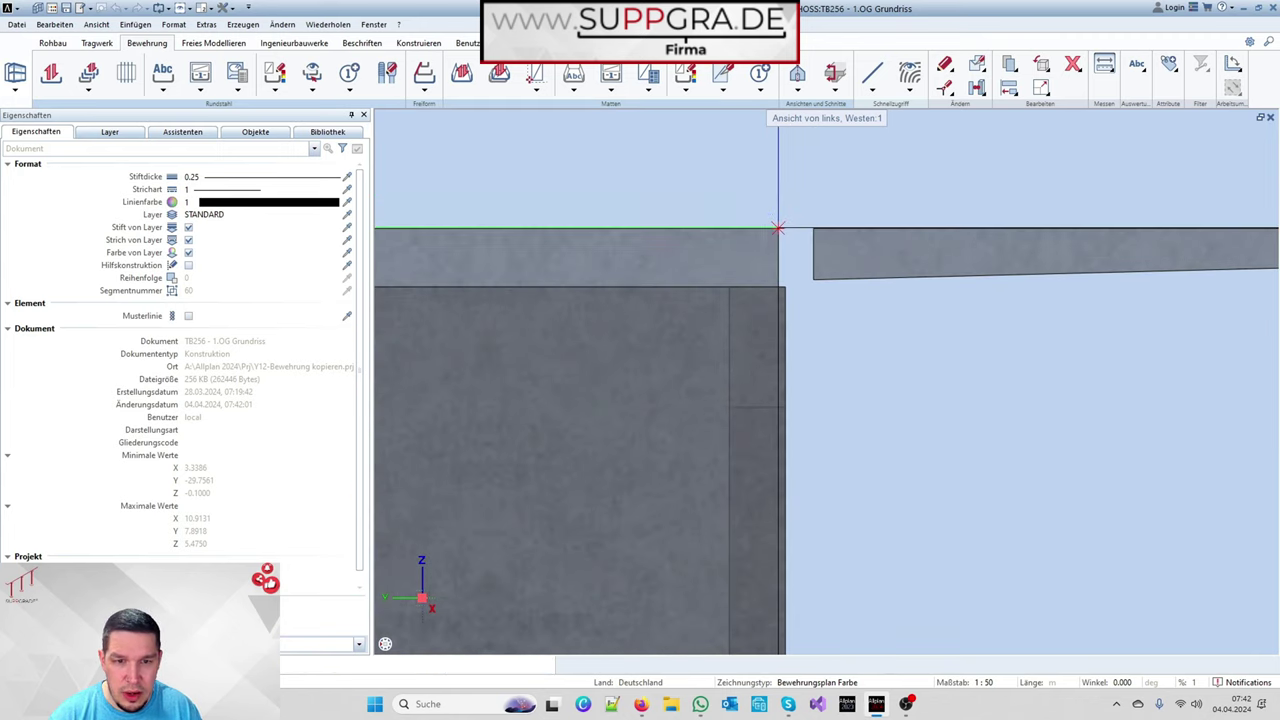
{"action": "left_click", "coordinate": [769, 222]}
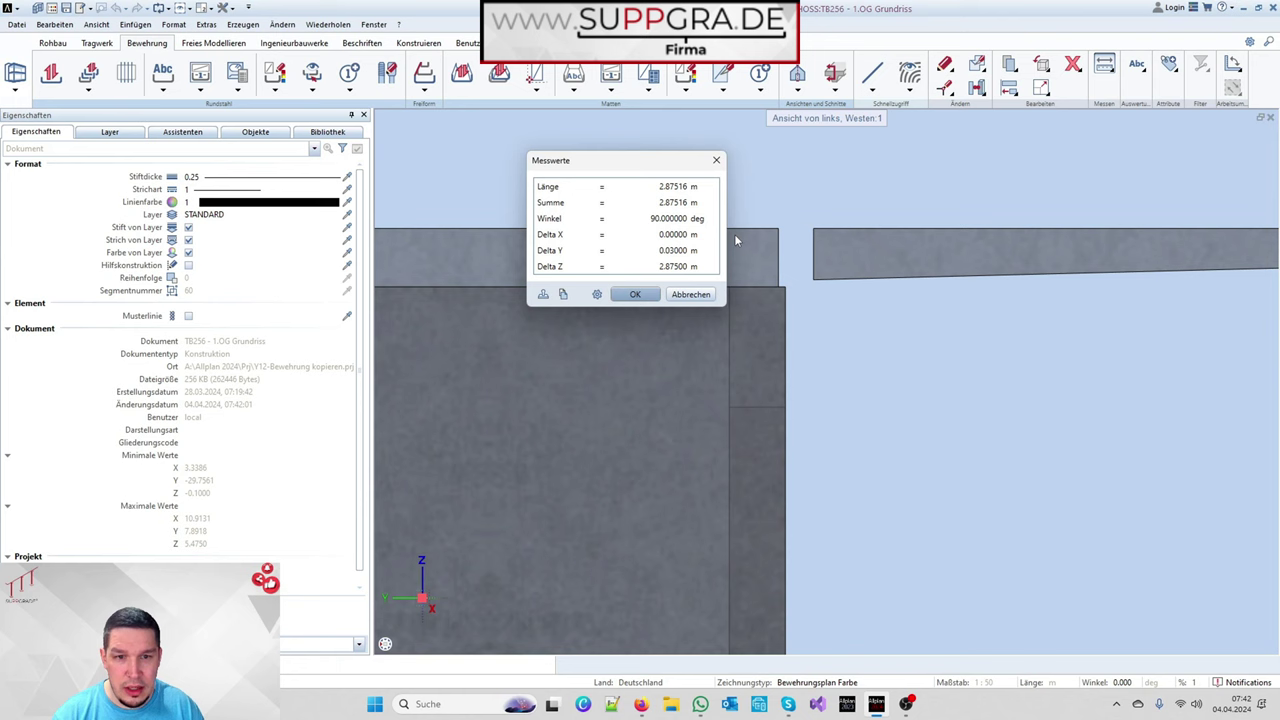
Step: Close the length measurement and open the project-related building structure with the Kopiervorlagen level expanded
{"action": "left_click", "coordinate": [681, 295]}
{"action": "scroll", "coordinate": [664, 224], "scroll_direction": "down", "scroll_amount": 2}
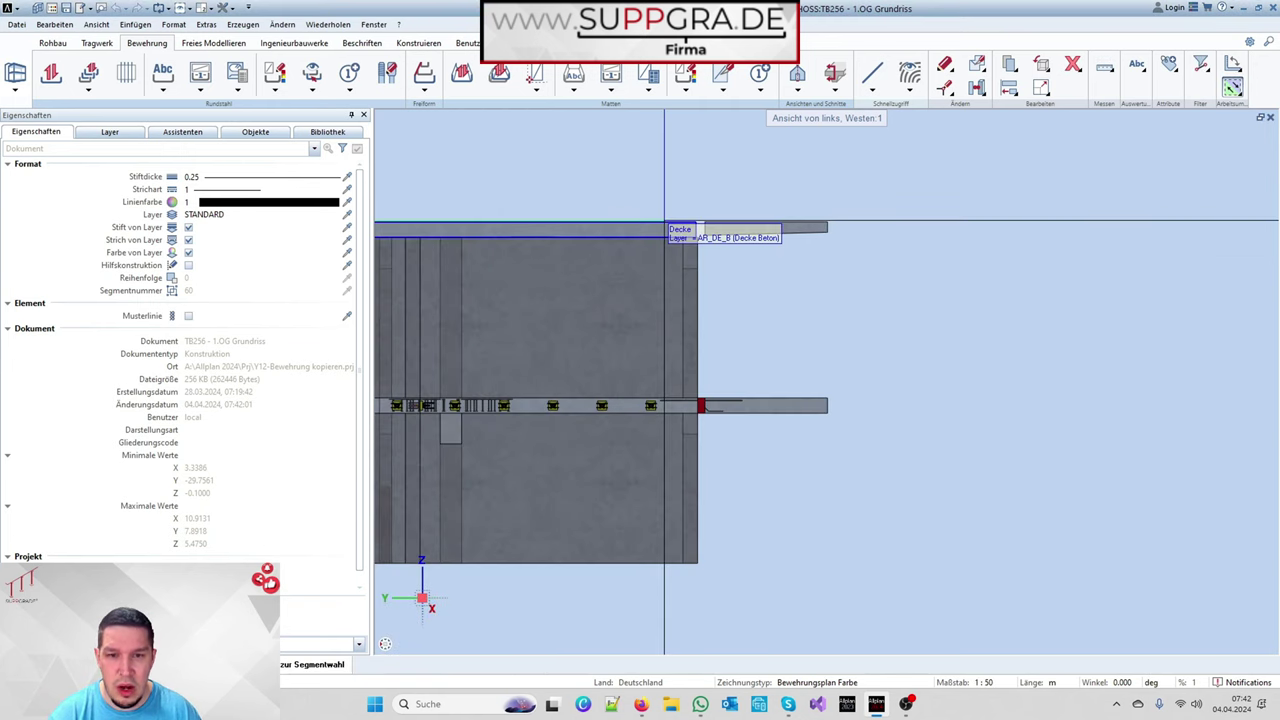
{"action": "middle_click_drag", "start_coordinate": [617, 301], "coordinate": [868, 297]}
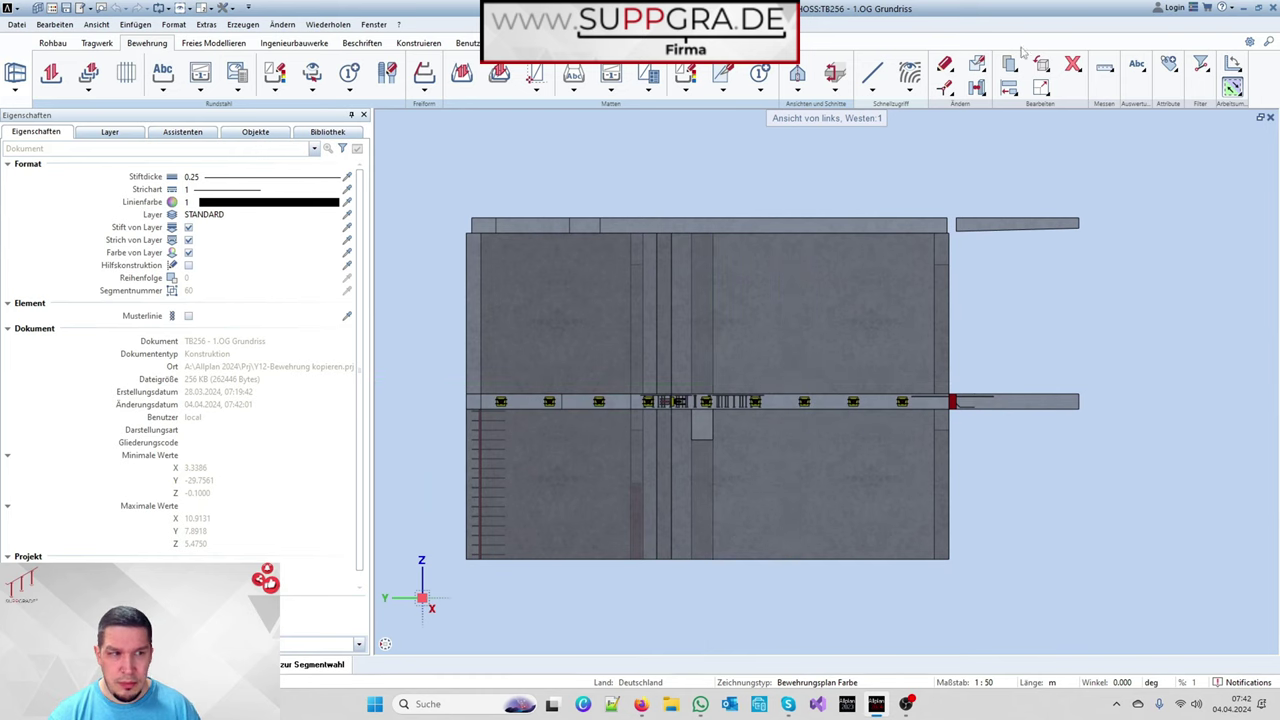
{"action": "left_click", "coordinate": [55, 12]}
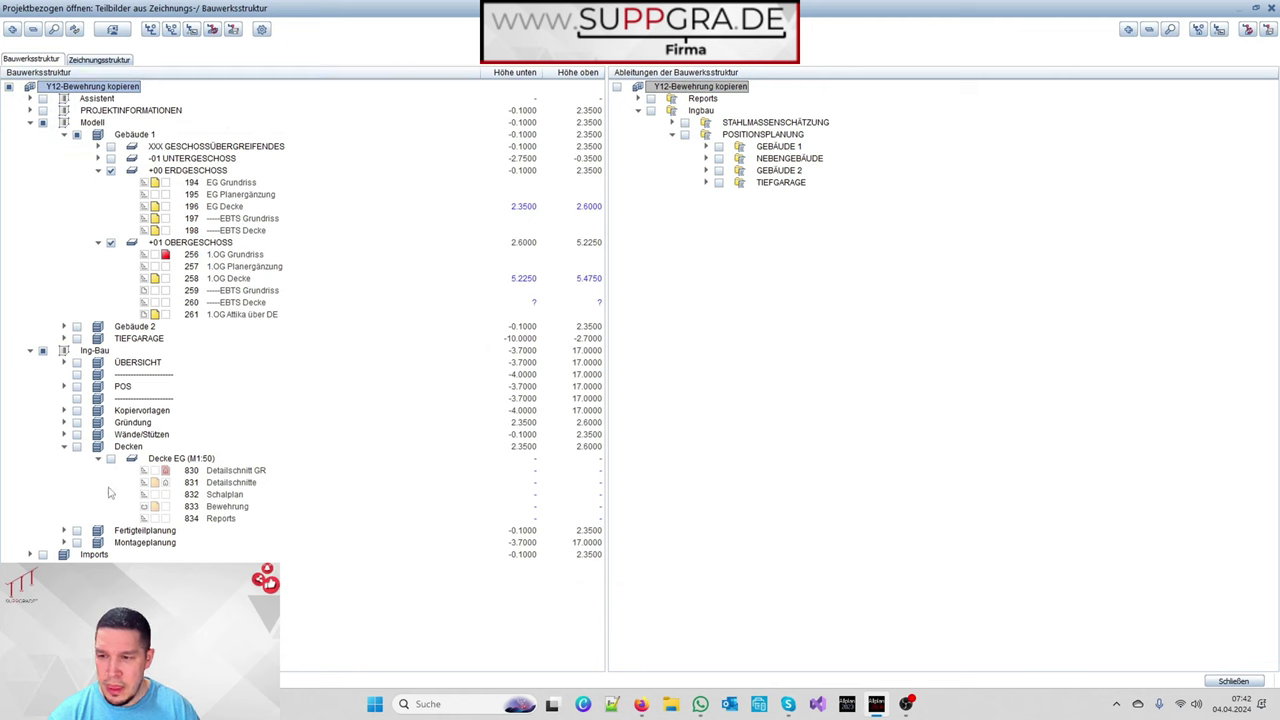
{"action": "left_click", "coordinate": [64, 410]}
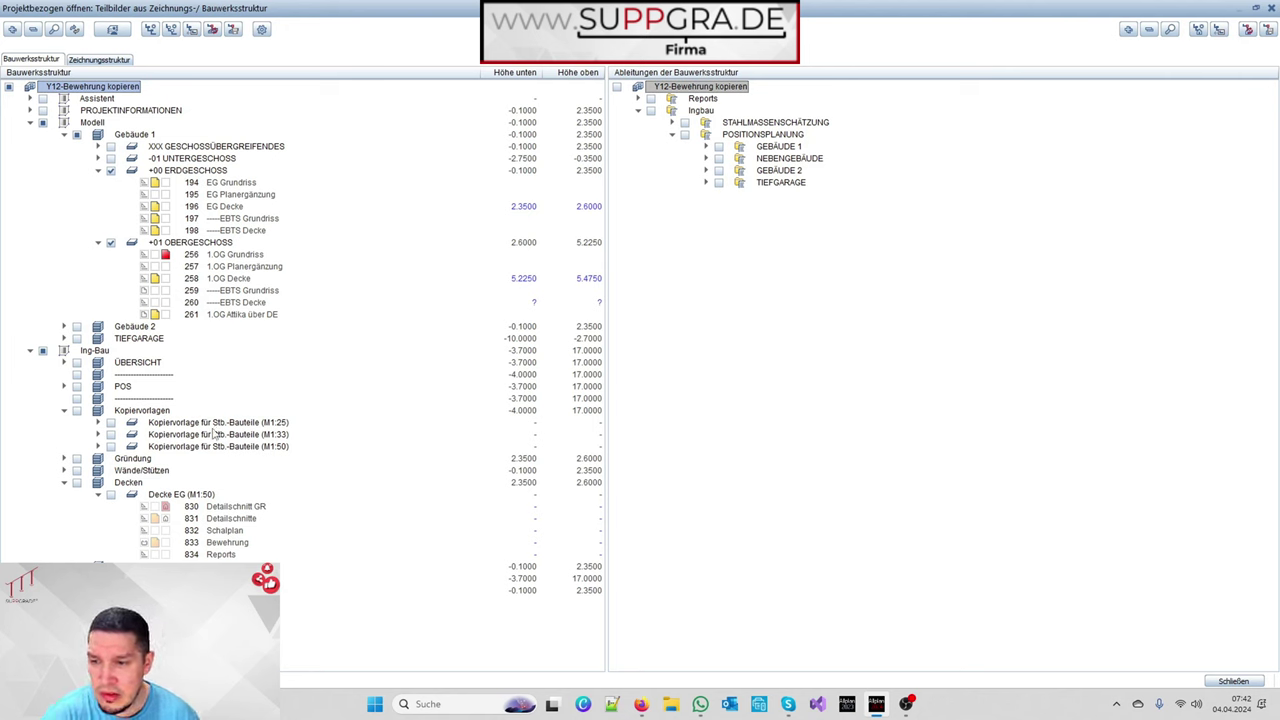
Step: Insert a Geschoss structure level under Decken and name it "Decke 1.OG (M1:50)"
{"action": "left_click", "coordinate": [129, 483]}
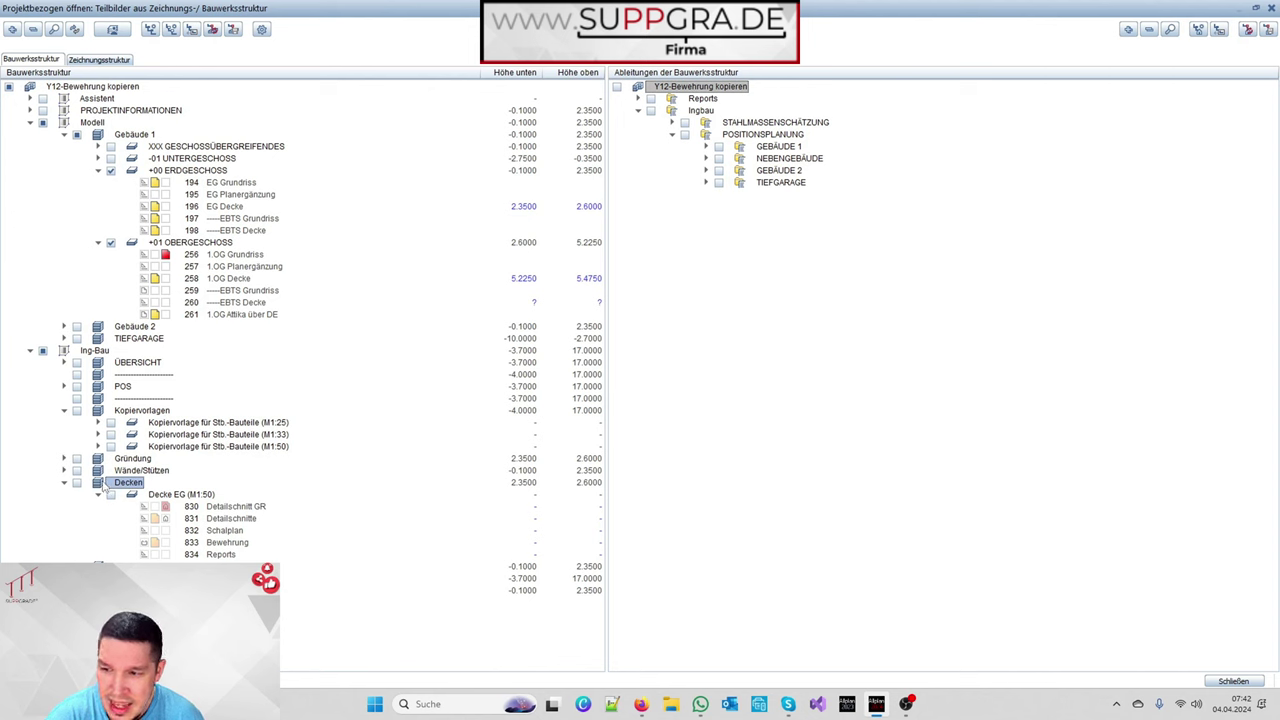
{"action": "right_click", "coordinate": [122, 485]}
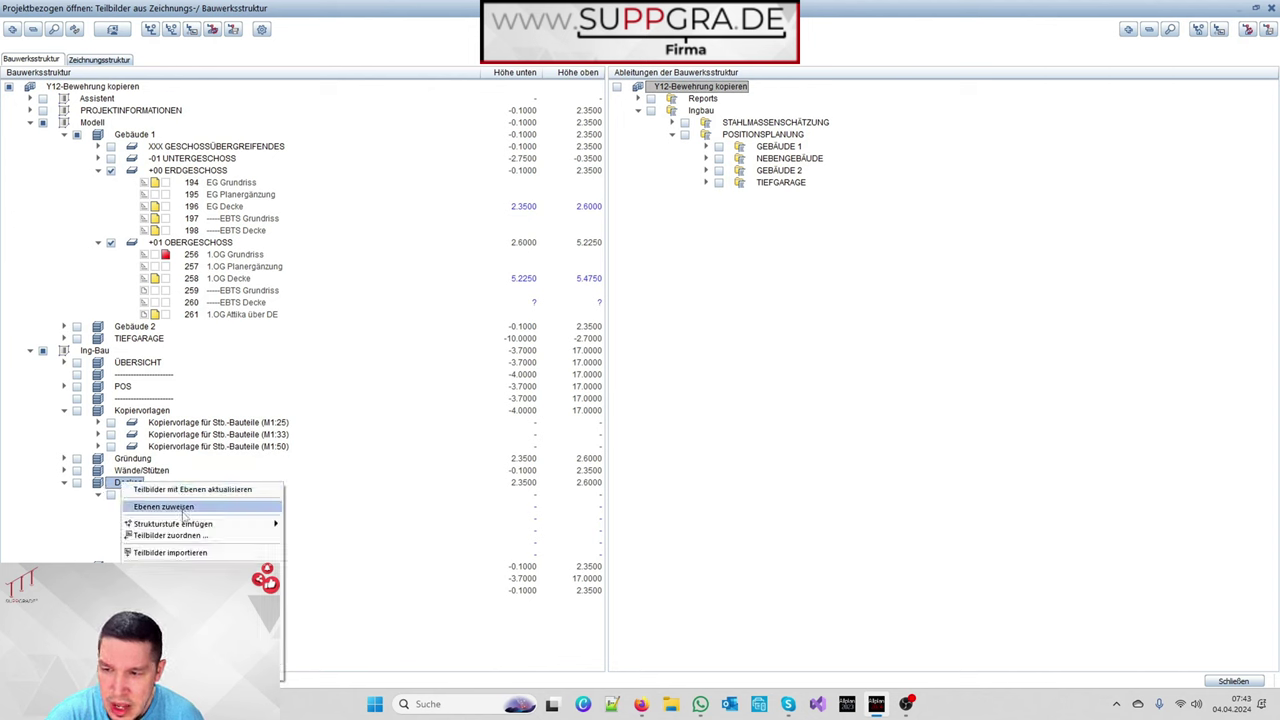
{"action": "mouse_move", "coordinate": [185, 527]}
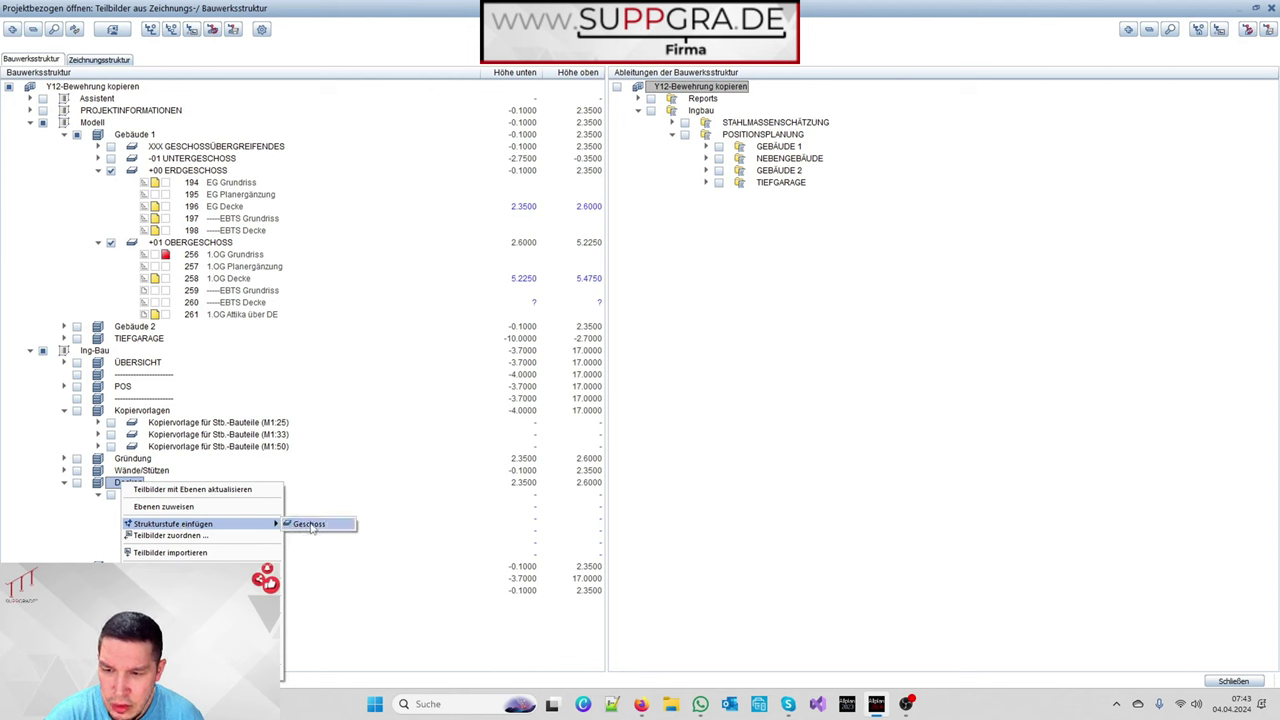
{"action": "left_click", "coordinate": [311, 527]}
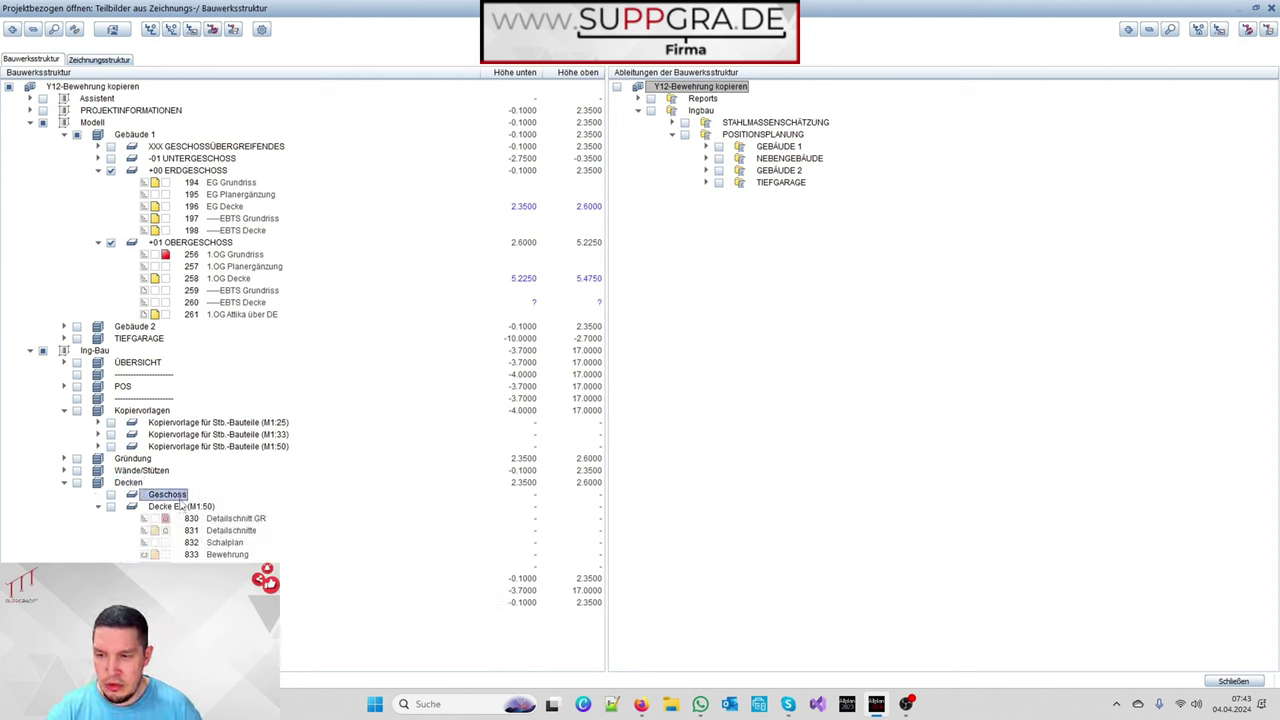
{"action": "type", "text": "Decke 1"}
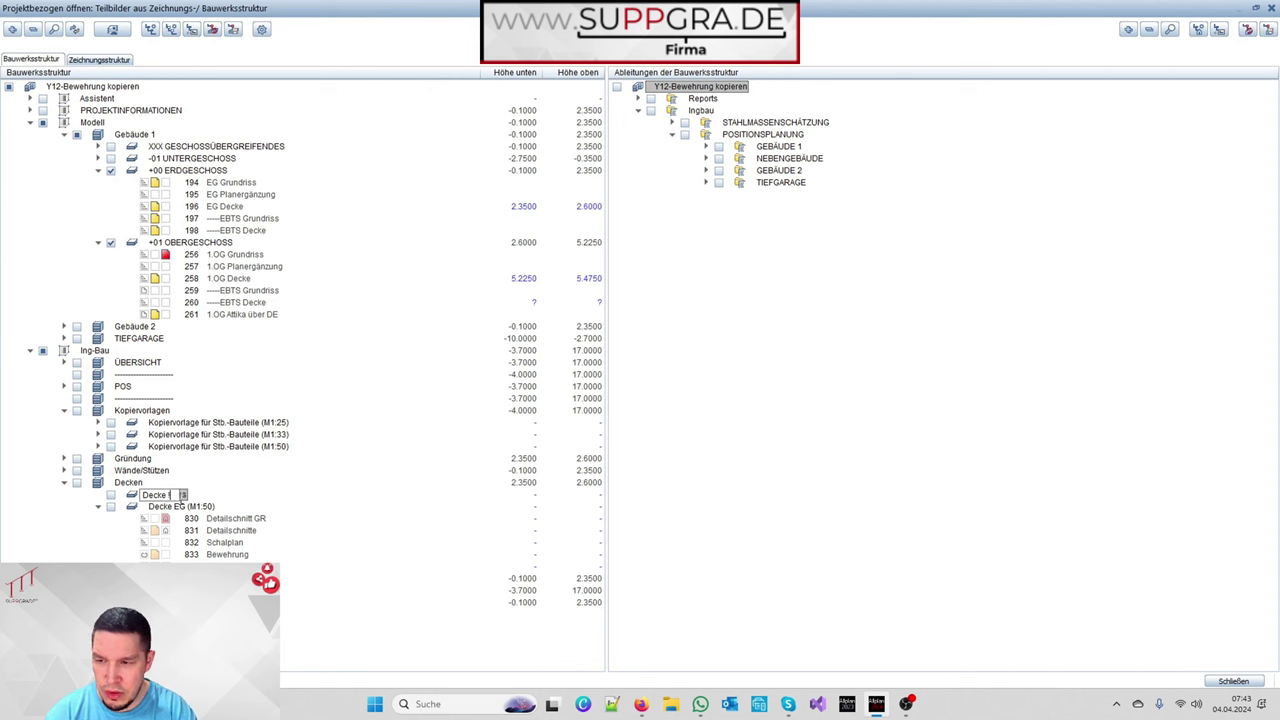
{"action": "type", "text": ".OG"}
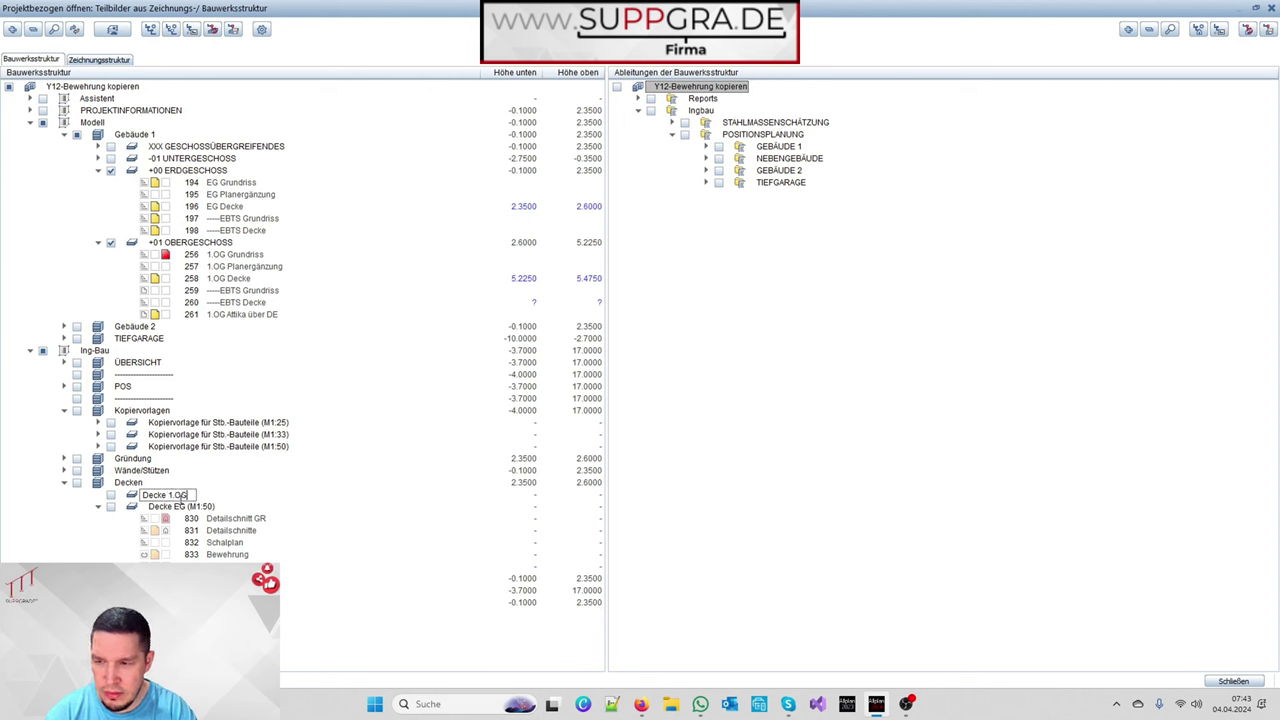
{"action": "type", "text": " (M1"}
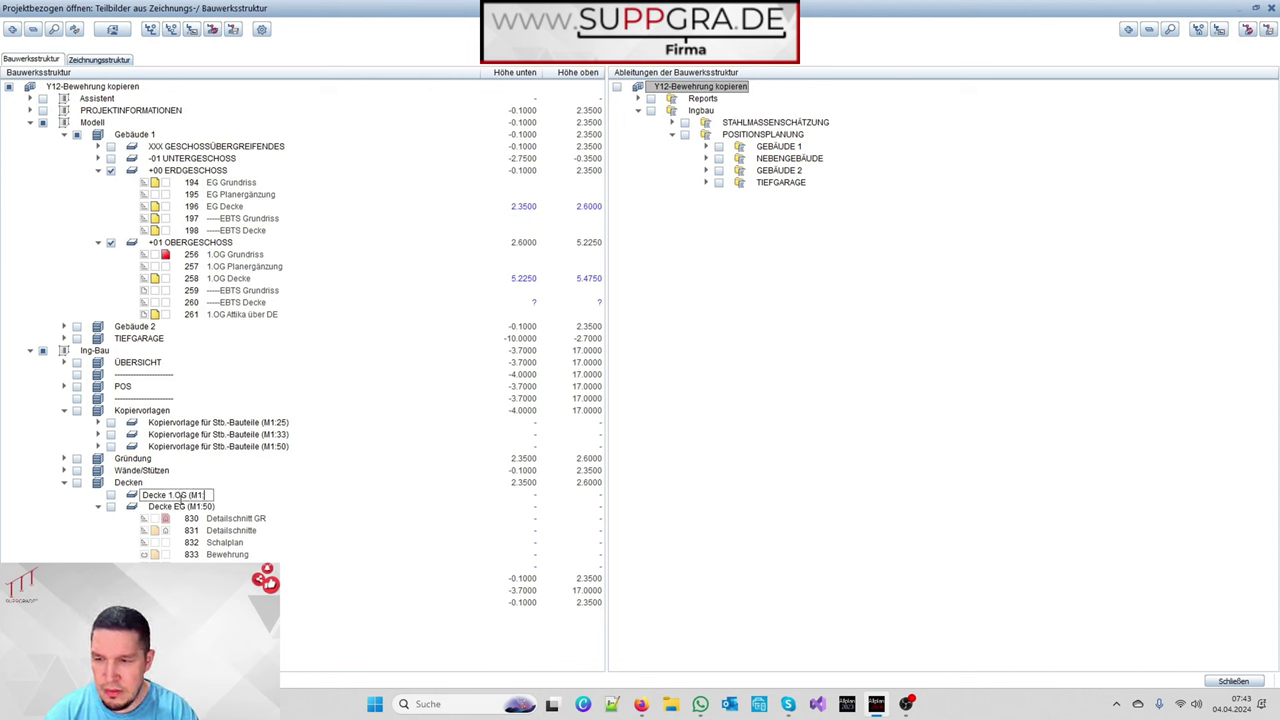
{"action": "type", "text": ":50"}
{"action": "key", "text": "Return"}
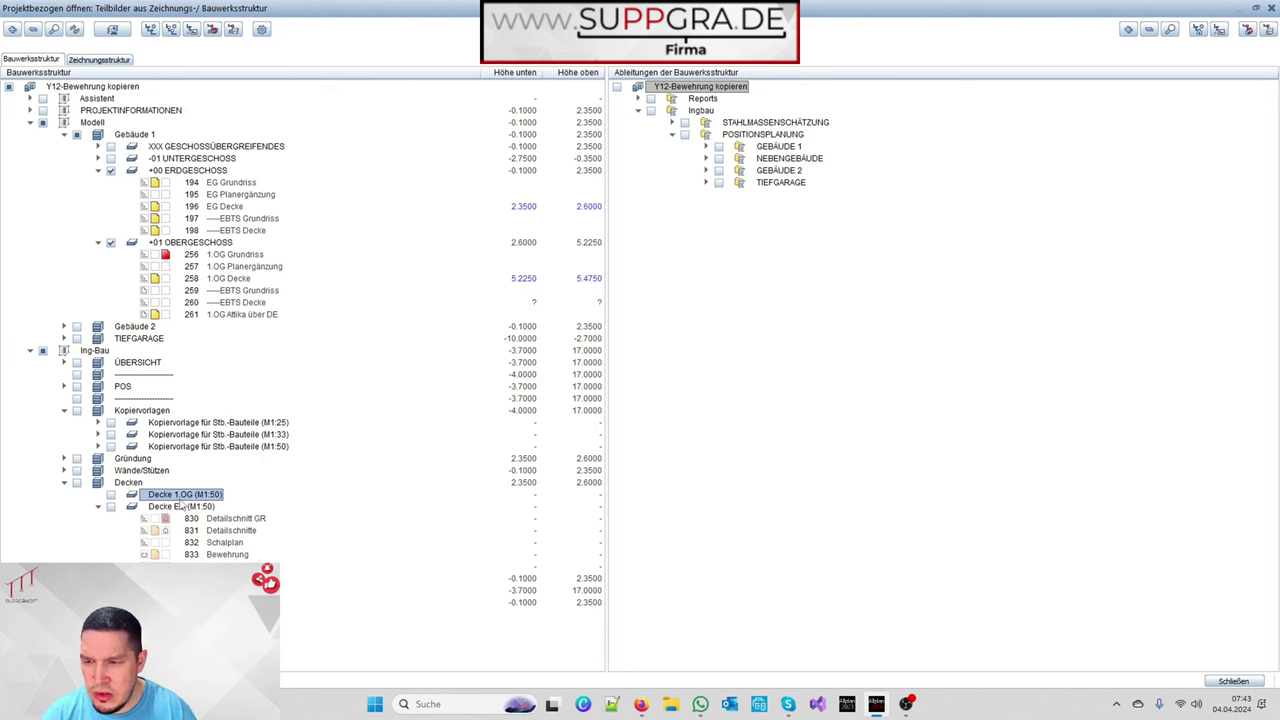
Step: Copy drawing files 830 to 834 from the Decke EG (M1:50) level
{"action": "left_click", "coordinate": [193, 507]}
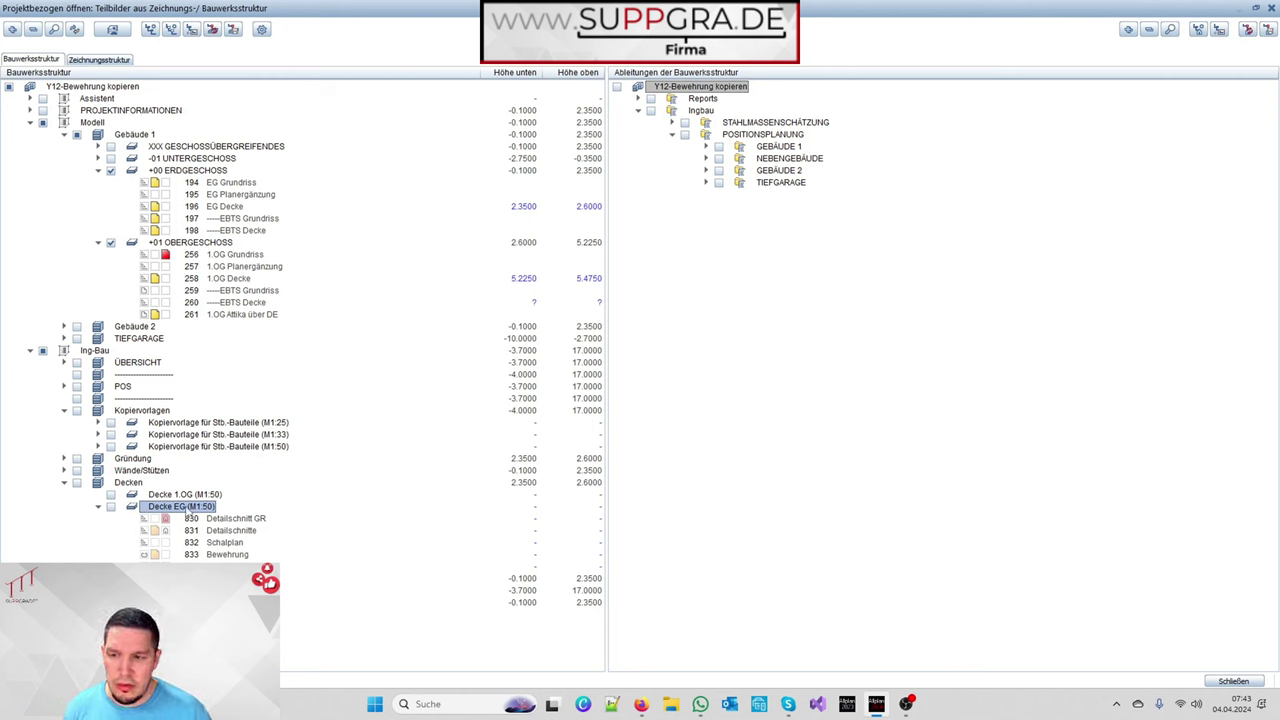
{"action": "left_click", "coordinate": [231, 525]}
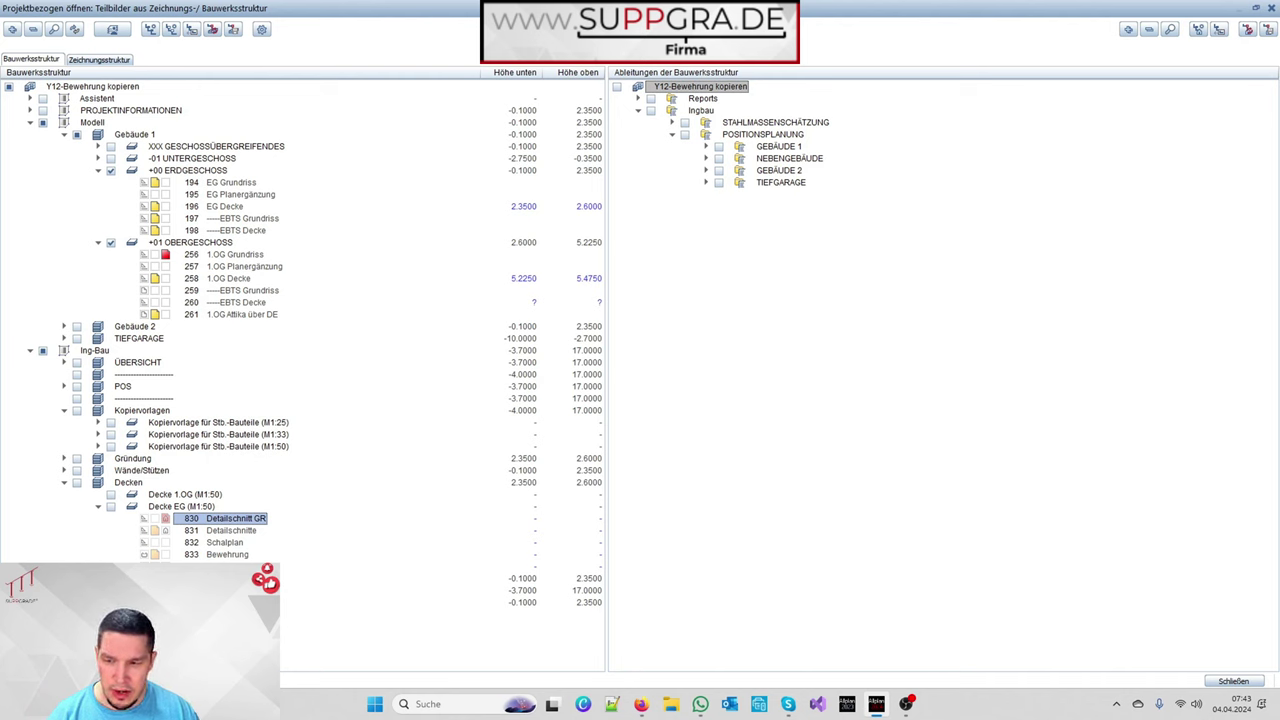
{"action": "left_click", "coordinate": [215, 566], "text": "shift"}
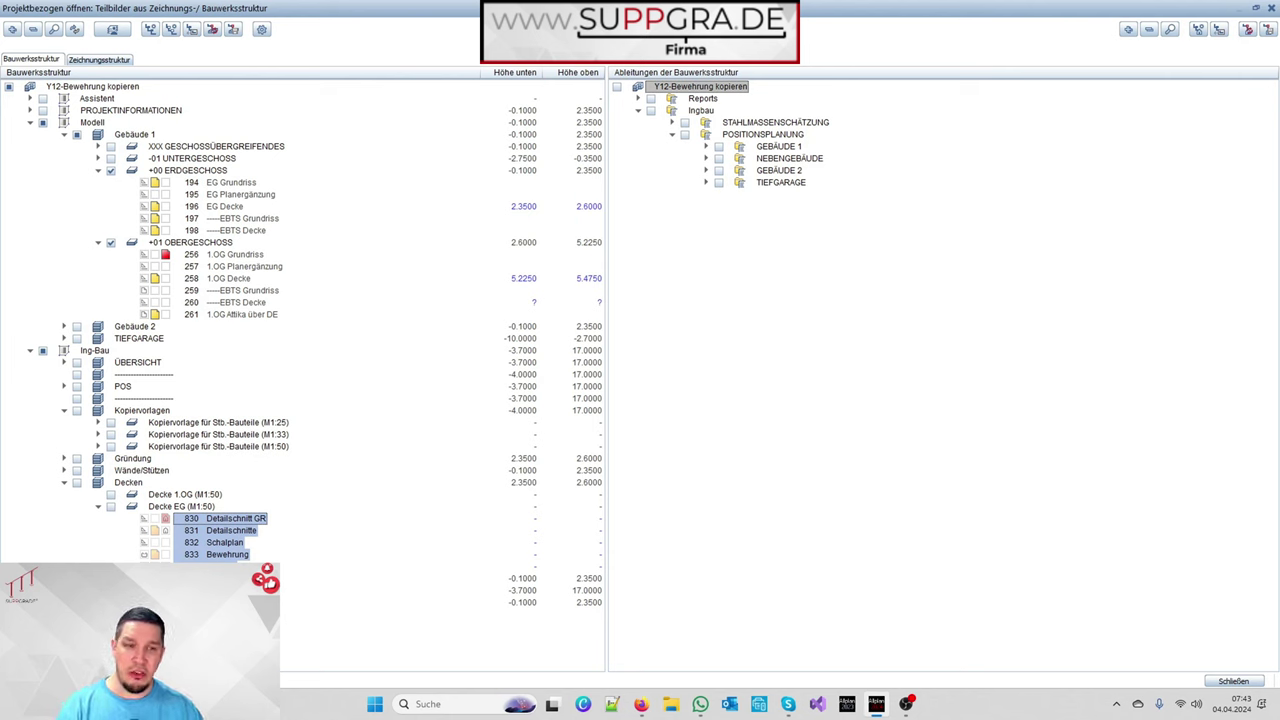
{"action": "right_click", "coordinate": [226, 561]}
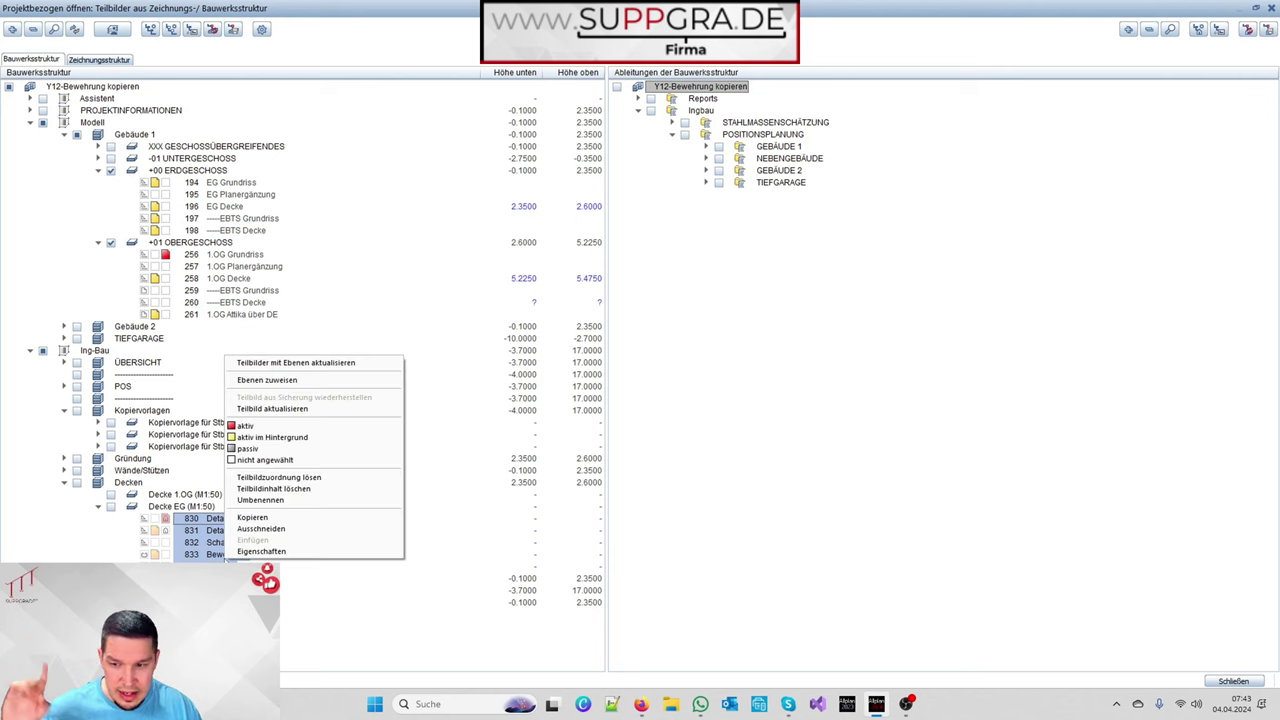
{"action": "left_click", "coordinate": [253, 517]}
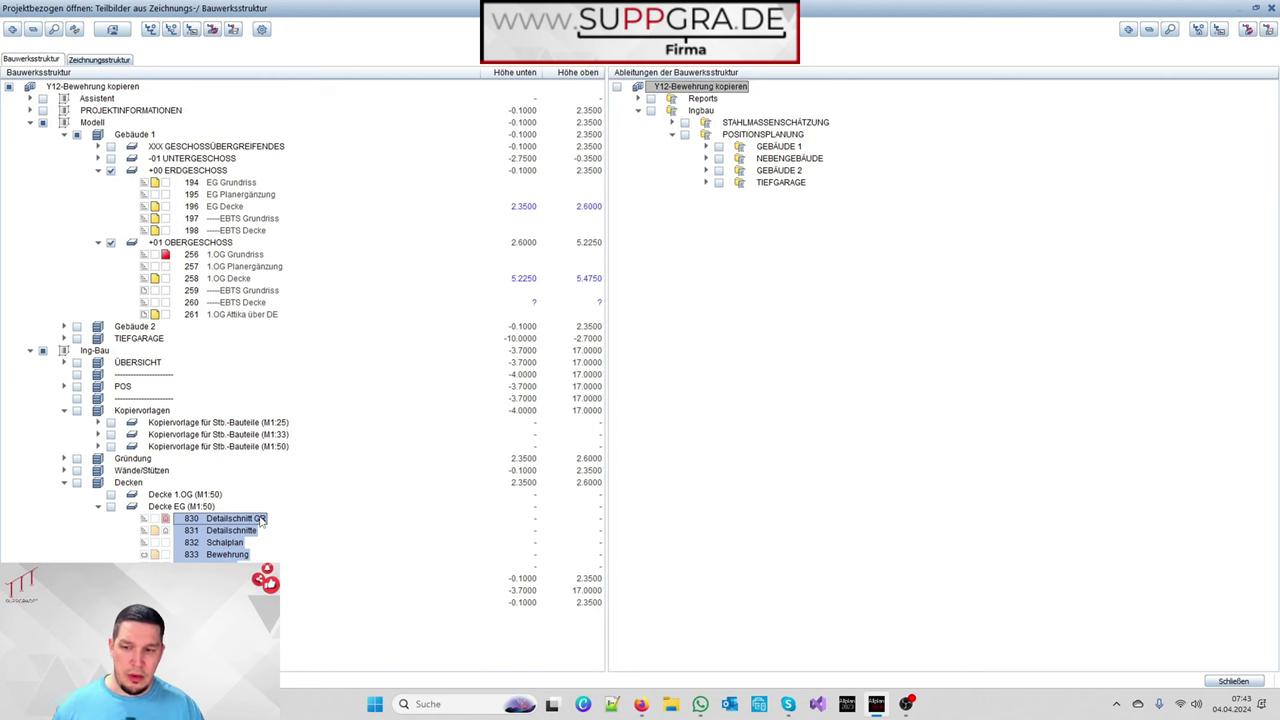
Step: Paste the copied drawing files into Decke 1.OG (M1:50), starting at drawing file number 880
{"action": "left_click", "coordinate": [202, 495]}
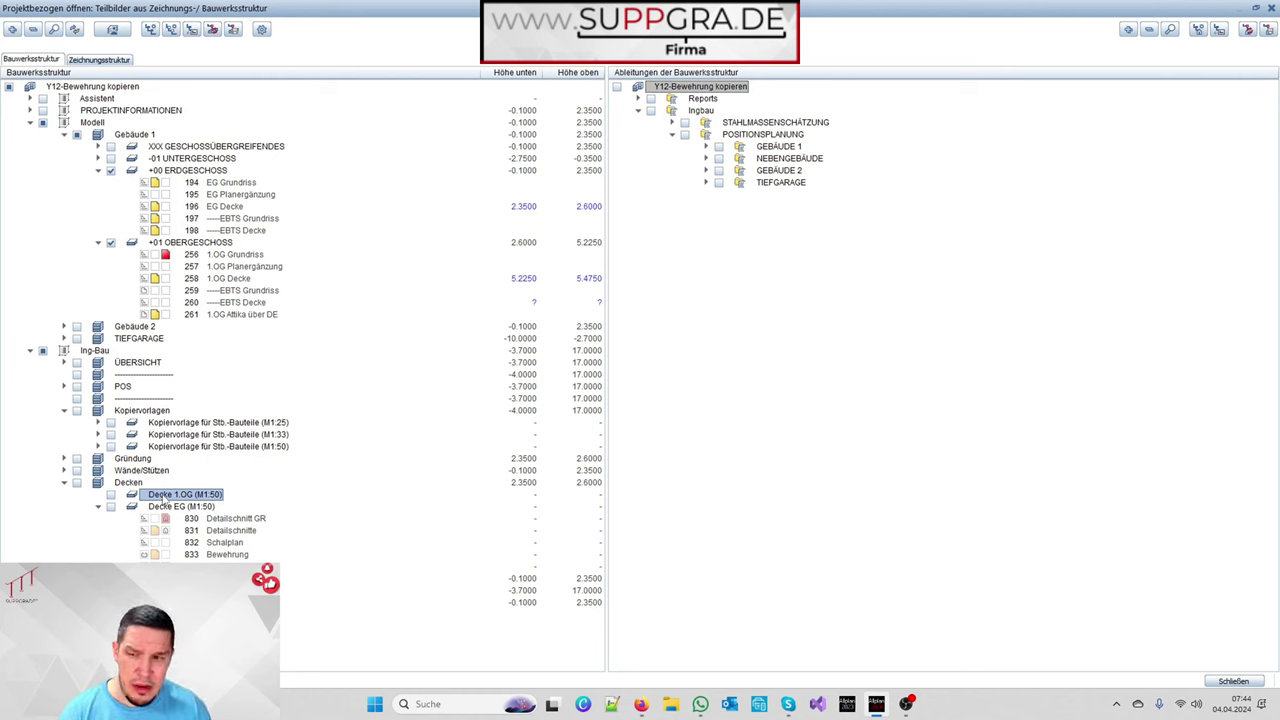
{"action": "right_click", "coordinate": [162, 496]}
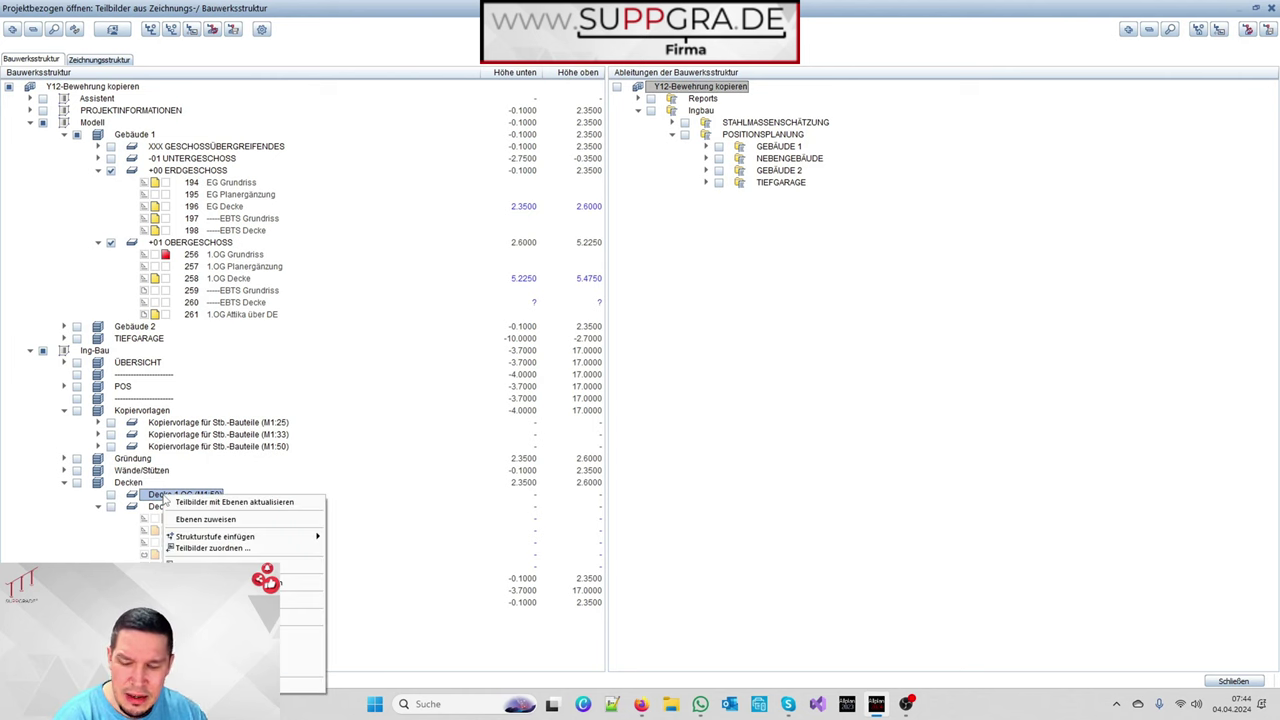
{"action": "left_click", "coordinate": [300, 652]}
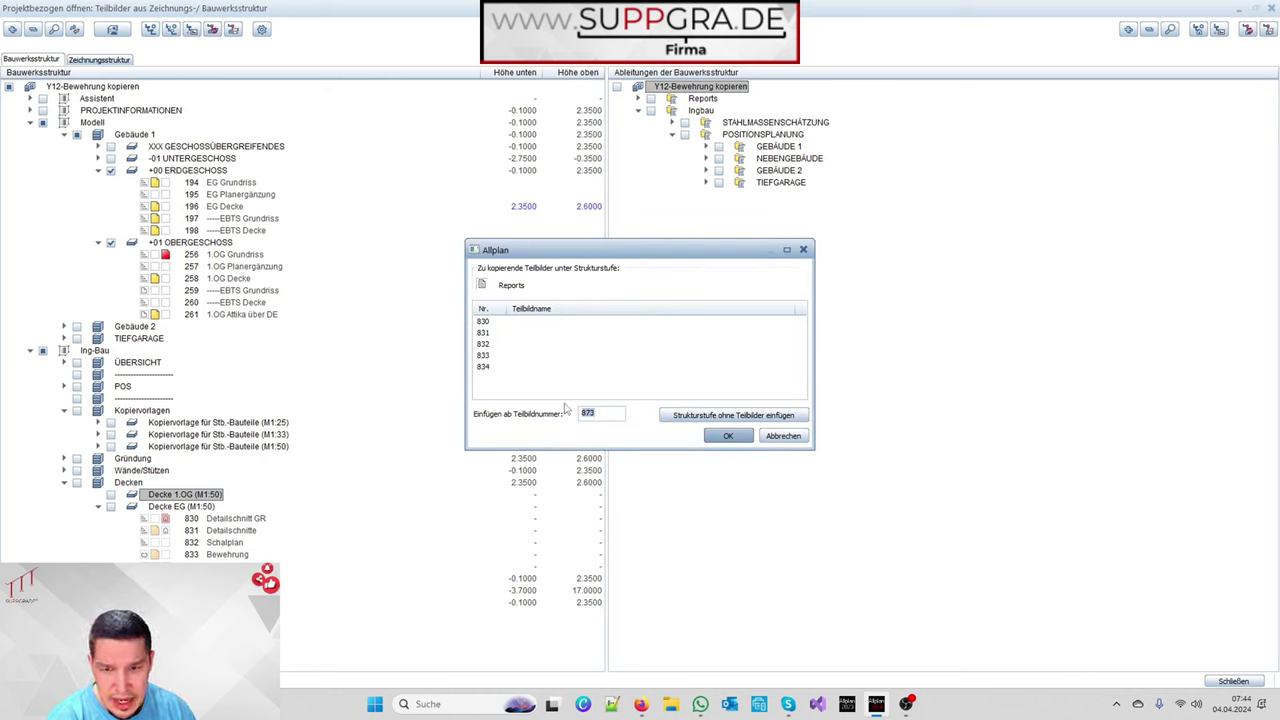
{"action": "left_click_drag", "start_coordinate": [602, 412], "coordinate": [588, 413]}
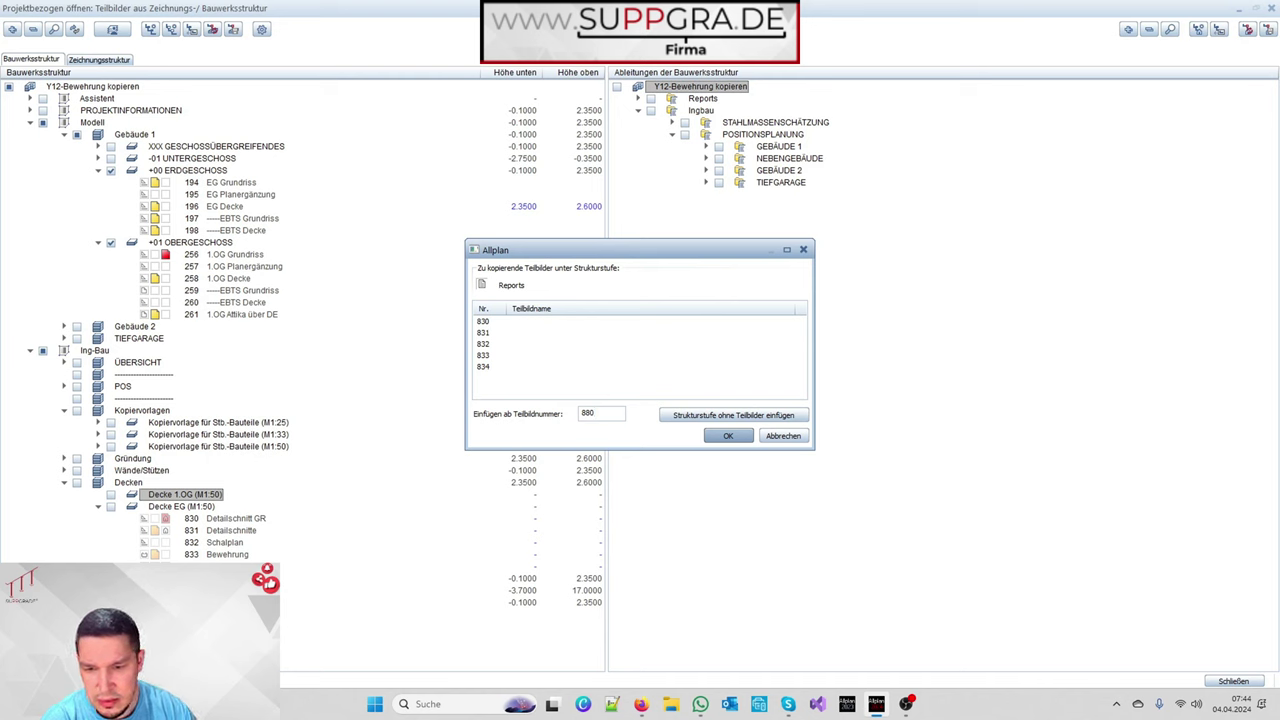
{"action": "key", "text": "Return"}
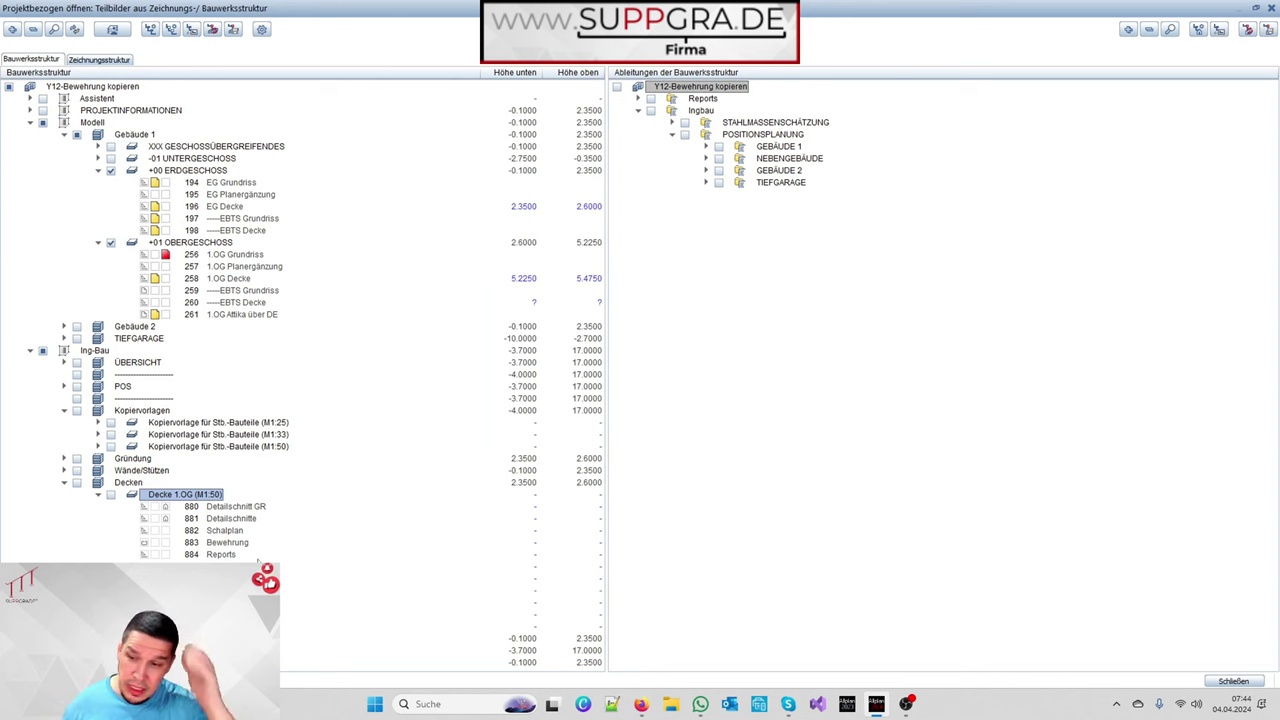
Step: Open the copied drawing files 880 Detailschnitt GR and 881 Detailschnitte in turn, ending with 880 active
{"action": "double_click", "coordinate": [238, 507]}
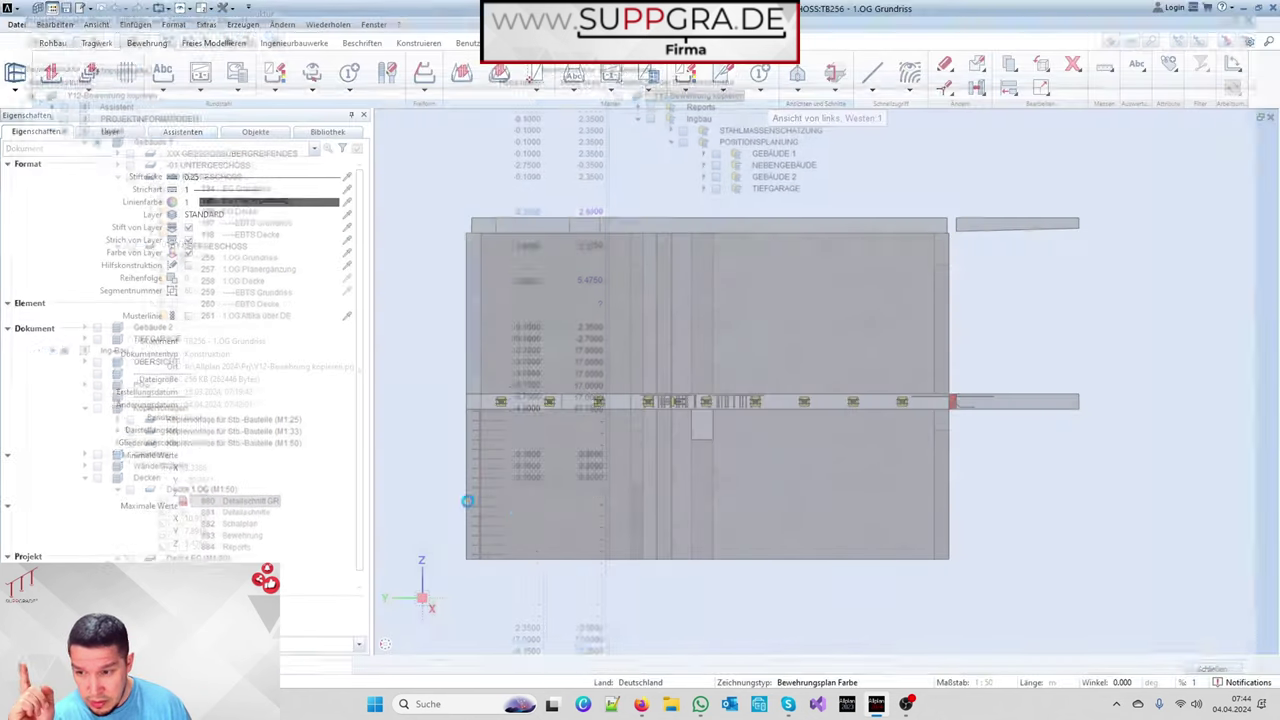
{"action": "left_click", "coordinate": [52, 8]}
{"action": "double_click", "coordinate": [234, 518]}
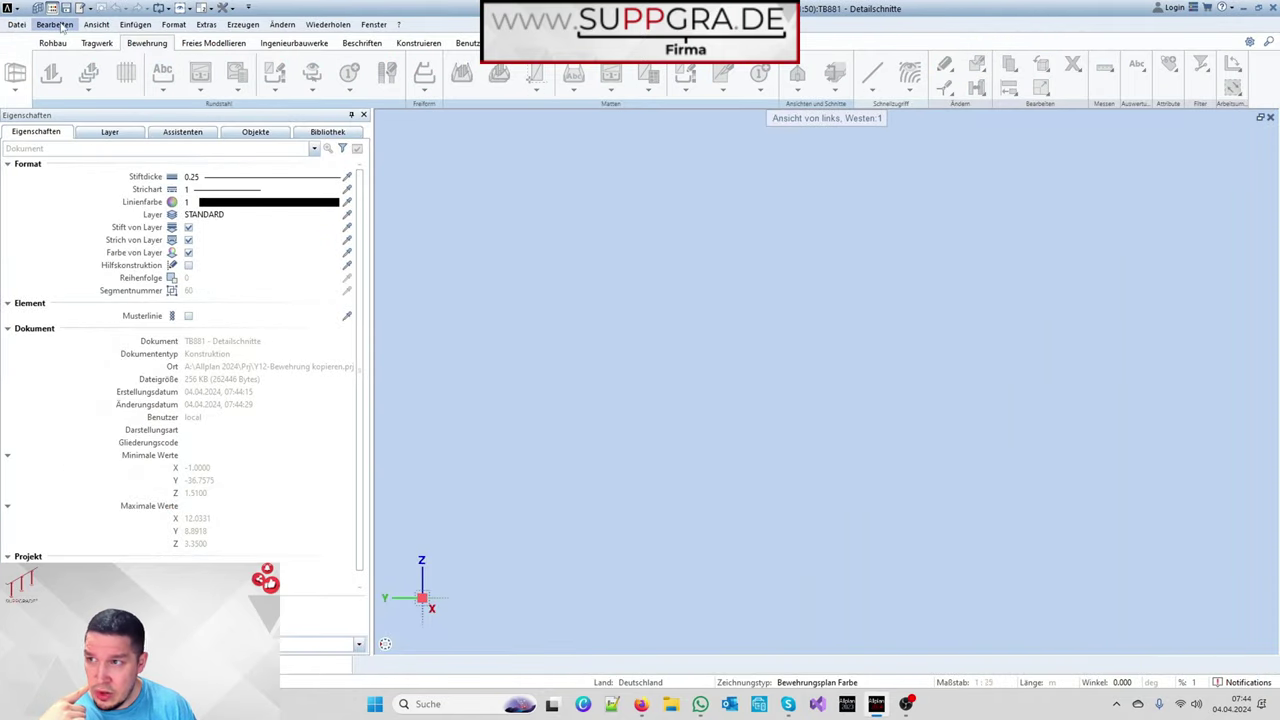
{"action": "left_click", "coordinate": [52, 9]}
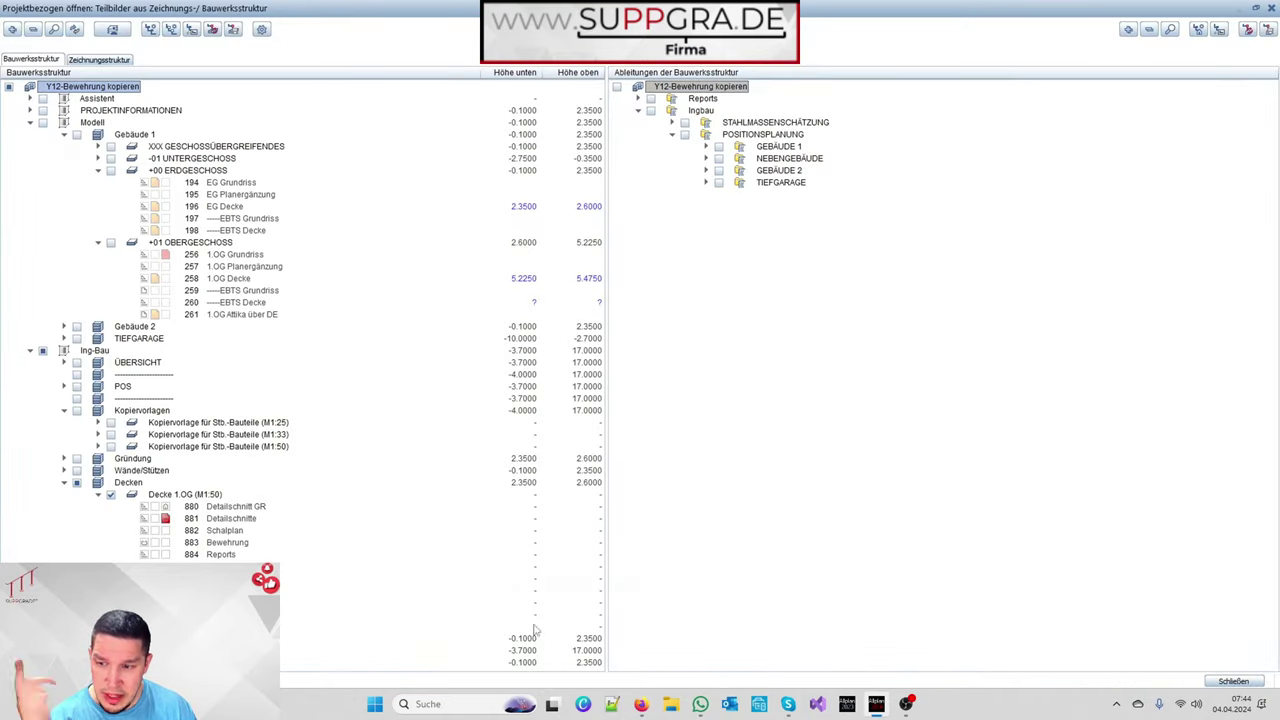
{"action": "double_click", "coordinate": [230, 507]}
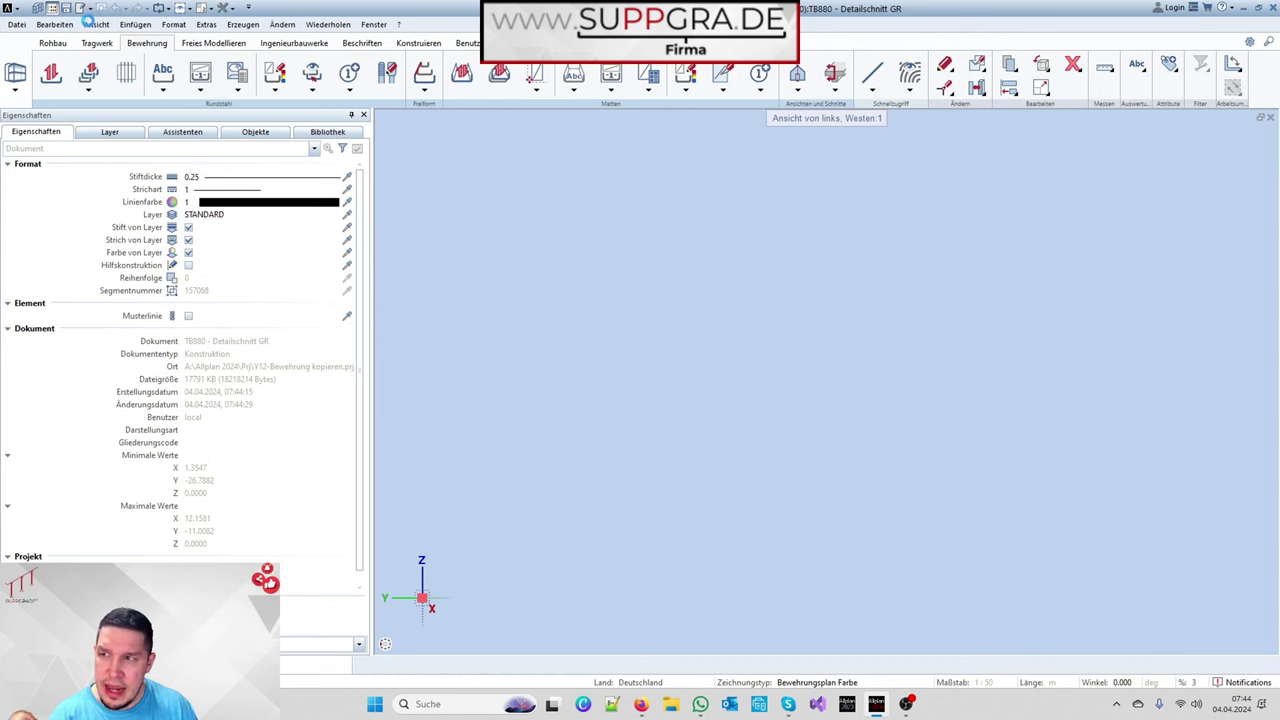
Step: Set the reference drawing files of 880 Detailschnitt GR active in the building structure
{"action": "left_click", "coordinate": [53, 9]}
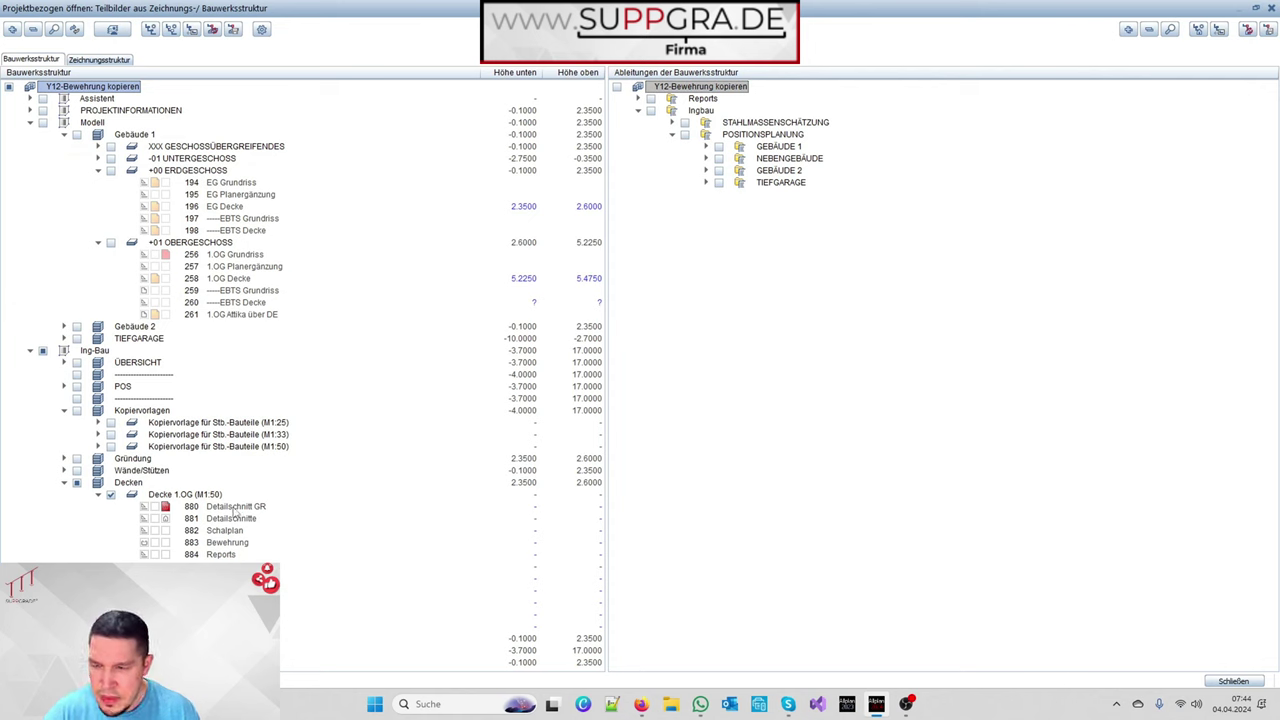
{"action": "right_click", "coordinate": [236, 508]}
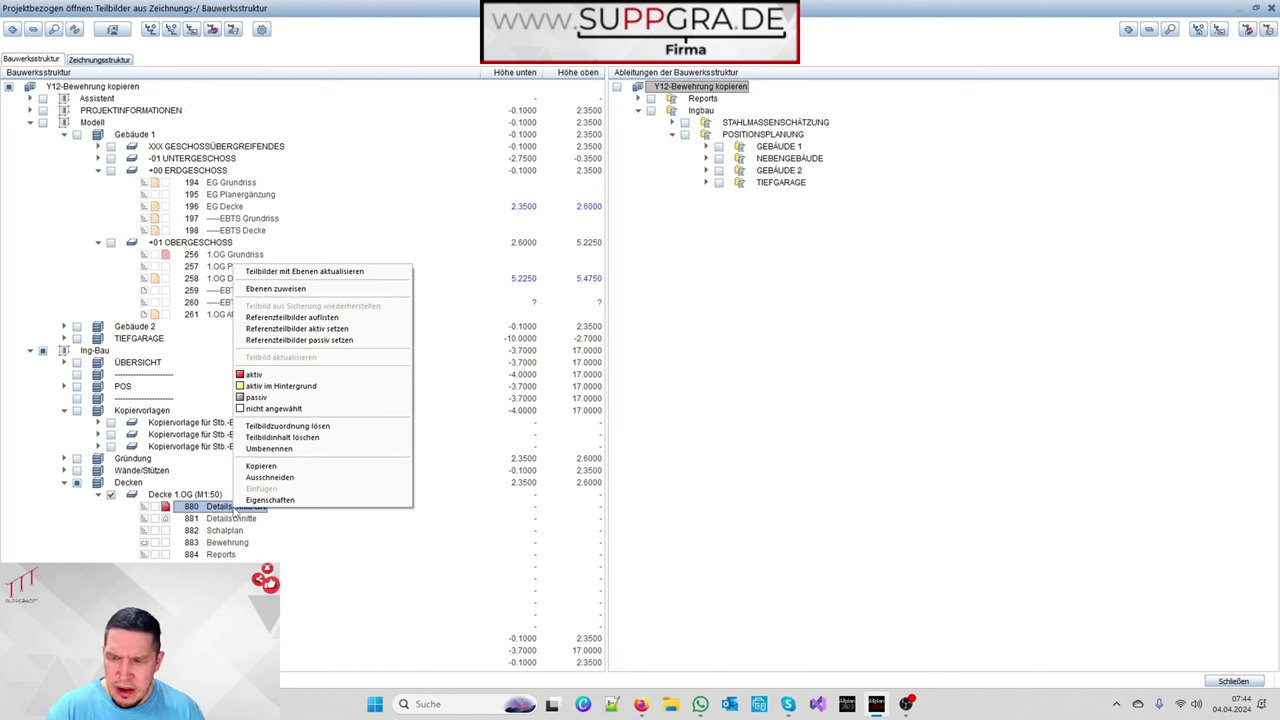
{"action": "left_click", "coordinate": [320, 329]}
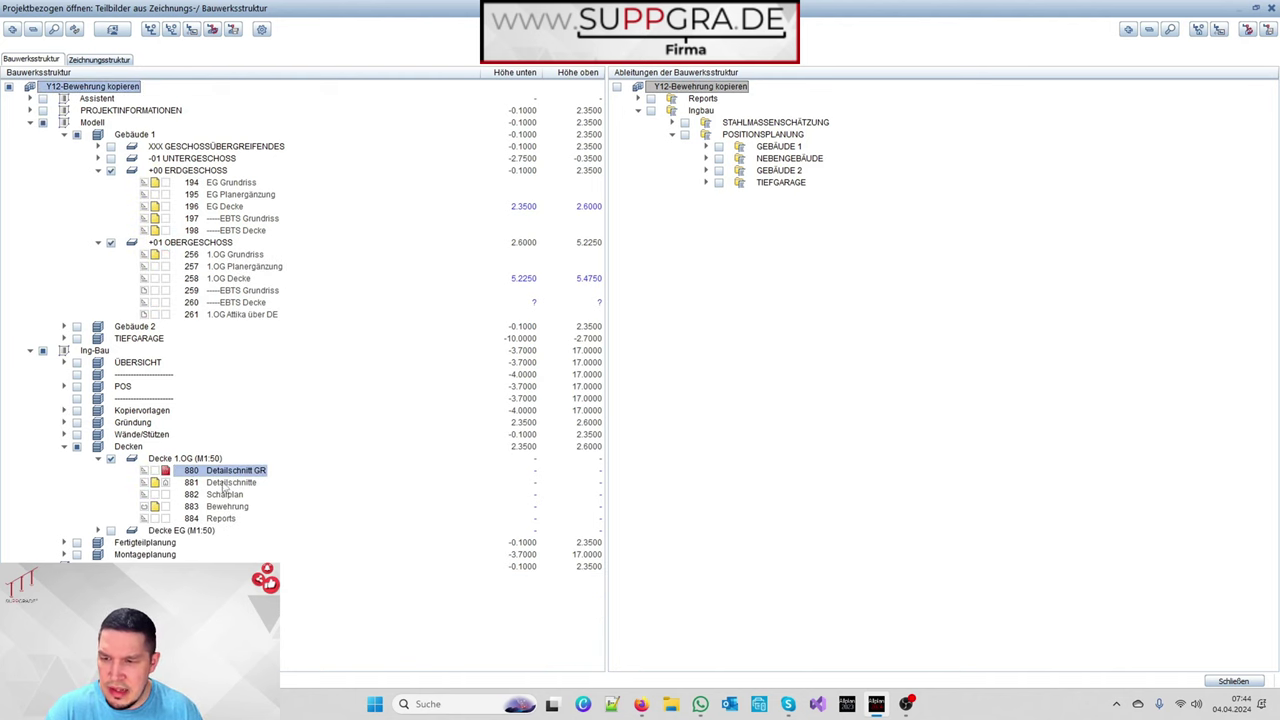
Step: Expand Decke EG (M1:50), deselect drawing file 881 Detailschnitte under Decke 1.OG, and open it as the active drawing file
{"action": "left_click", "coordinate": [98, 530]}
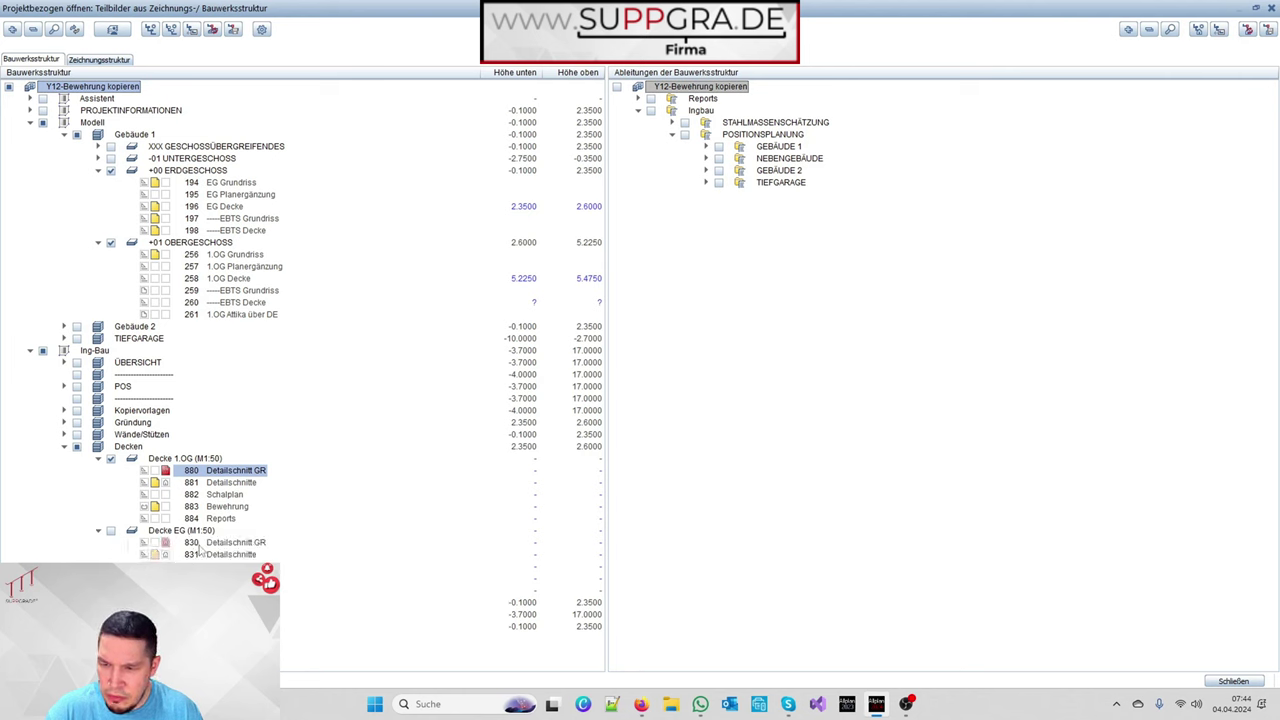
{"action": "left_click", "coordinate": [231, 486]}
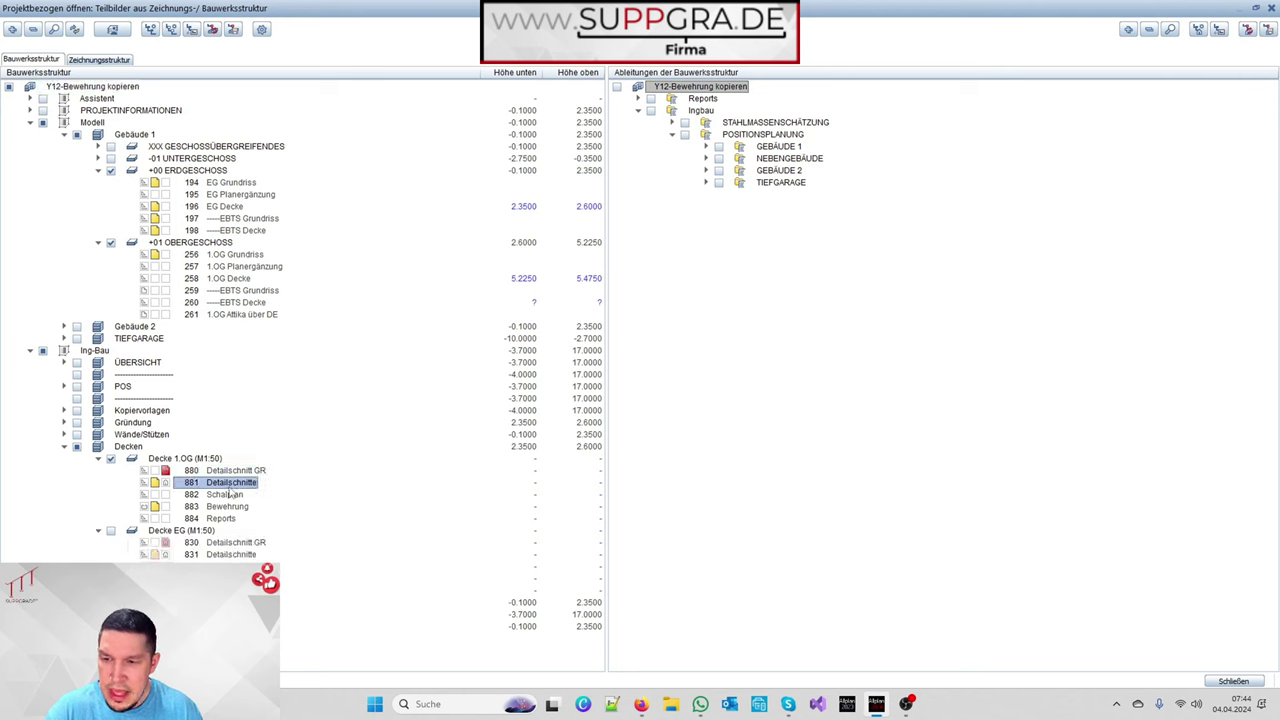
{"action": "right_click", "coordinate": [229, 492]}
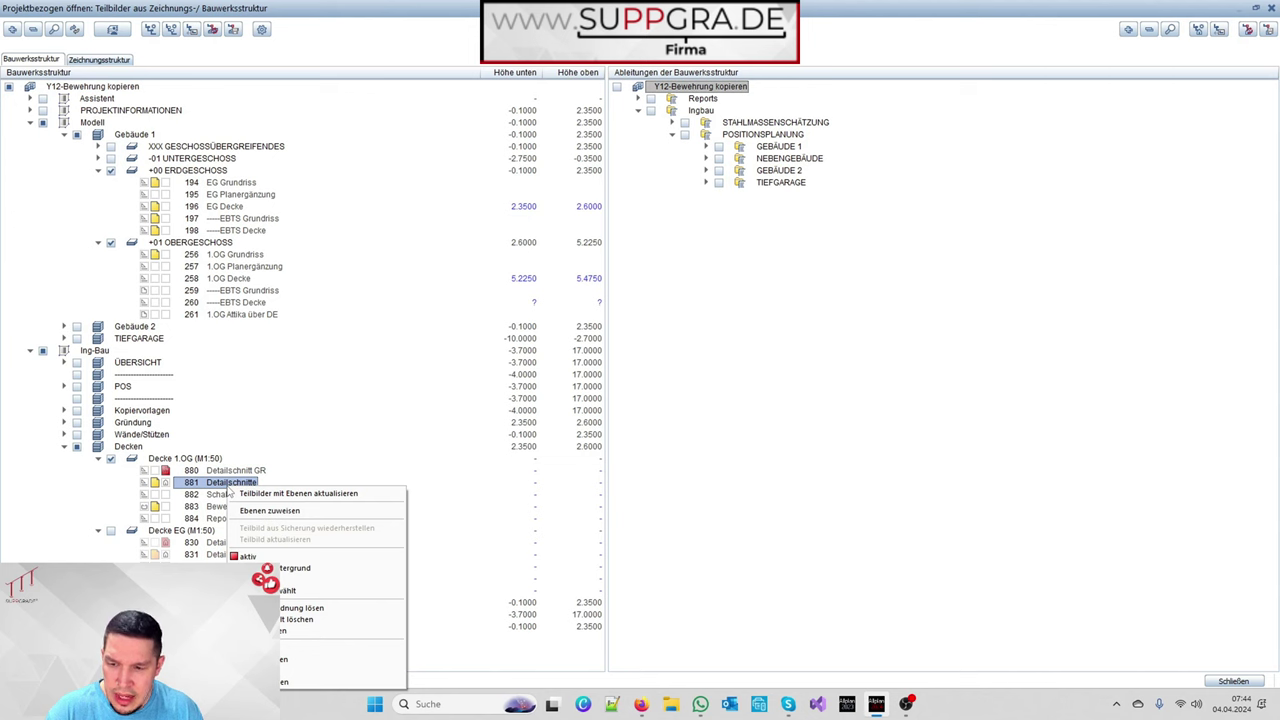
{"action": "left_click", "coordinate": [225, 494]}
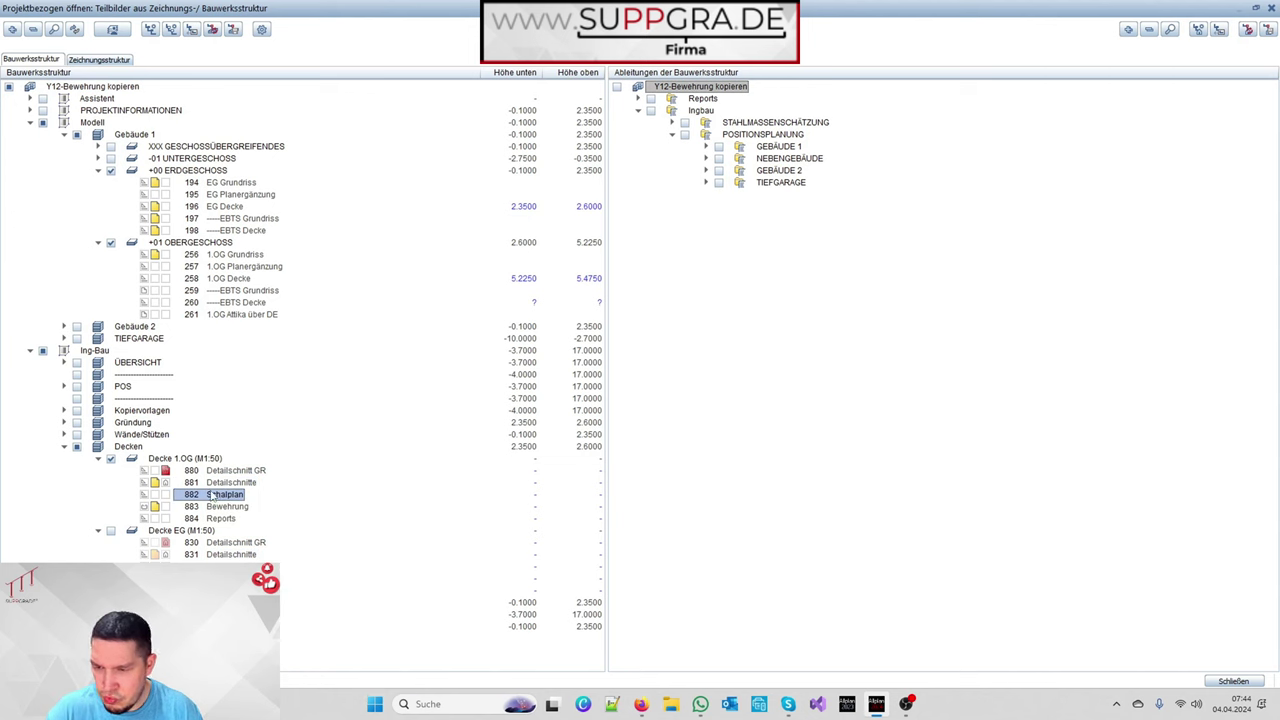
{"action": "left_click", "coordinate": [228, 483]}
{"action": "right_click", "coordinate": [230, 486]}
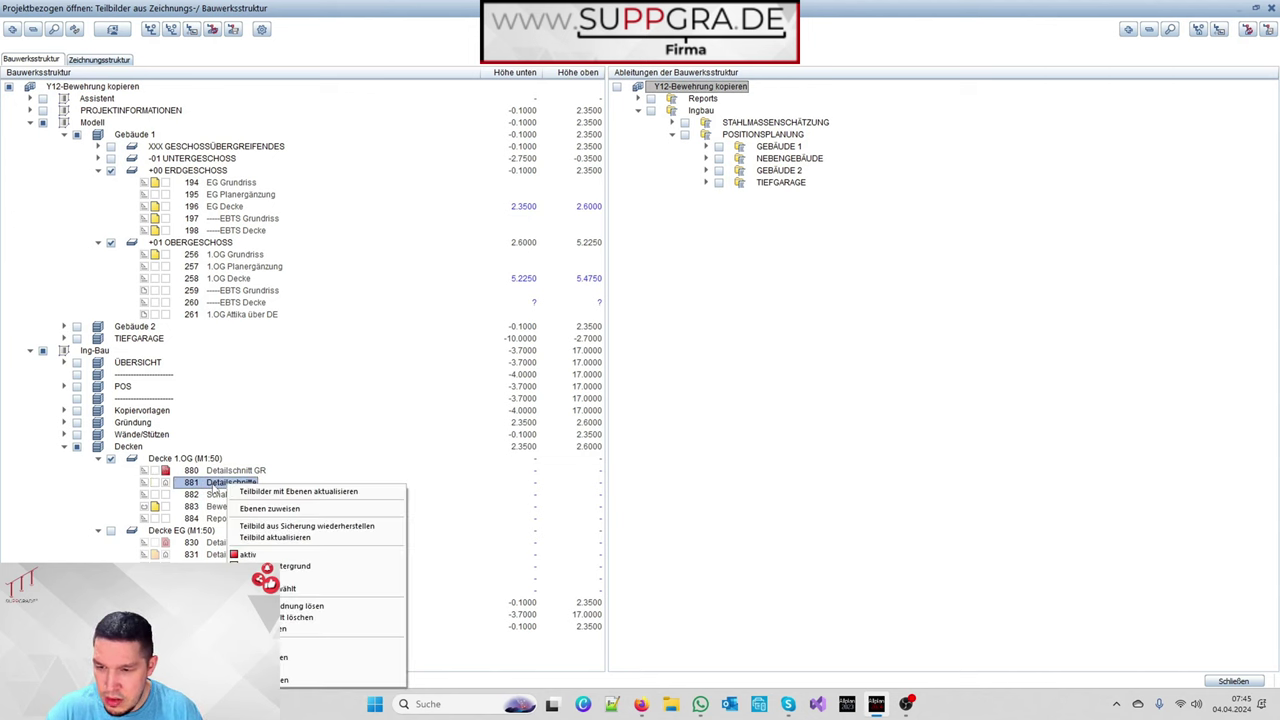
{"action": "double_click", "coordinate": [214, 488]}
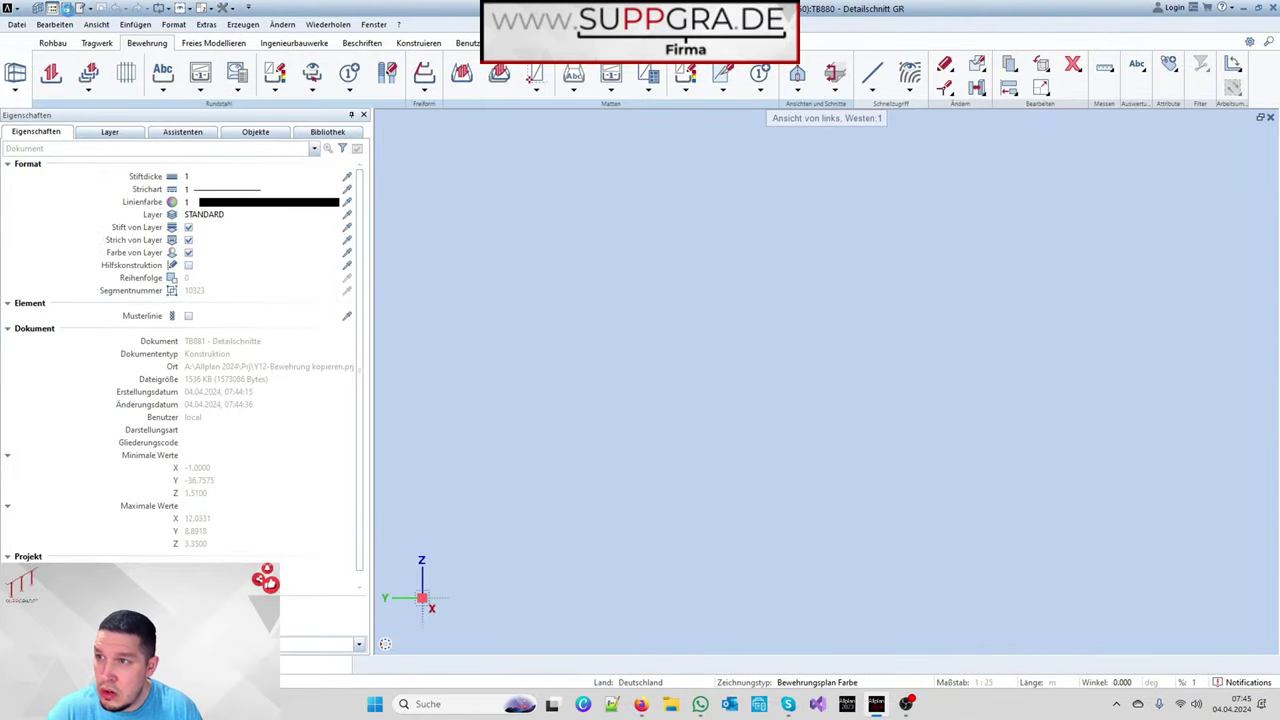
Step: Set the reference drawing files of 881 Detailschnitte active in the building structure and expand Decke EG (M1:50)
{"action": "left_click", "coordinate": [53, 9]}
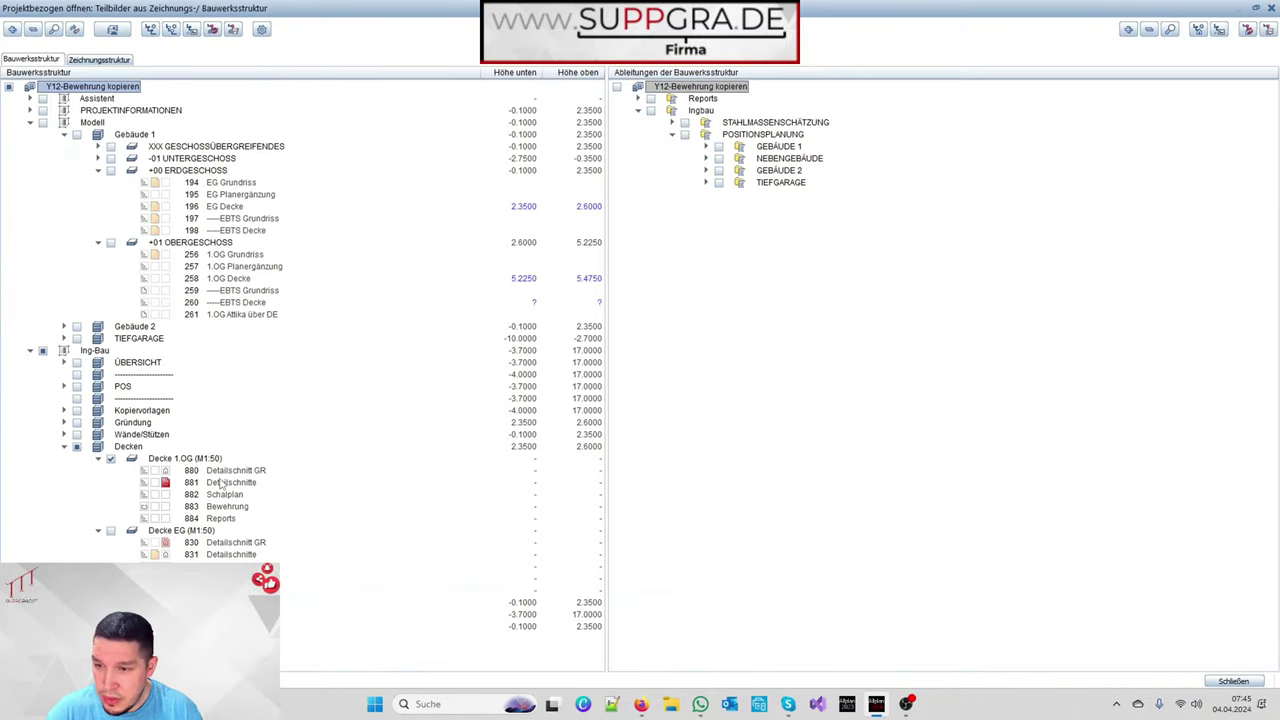
{"action": "right_click", "coordinate": [222, 484]}
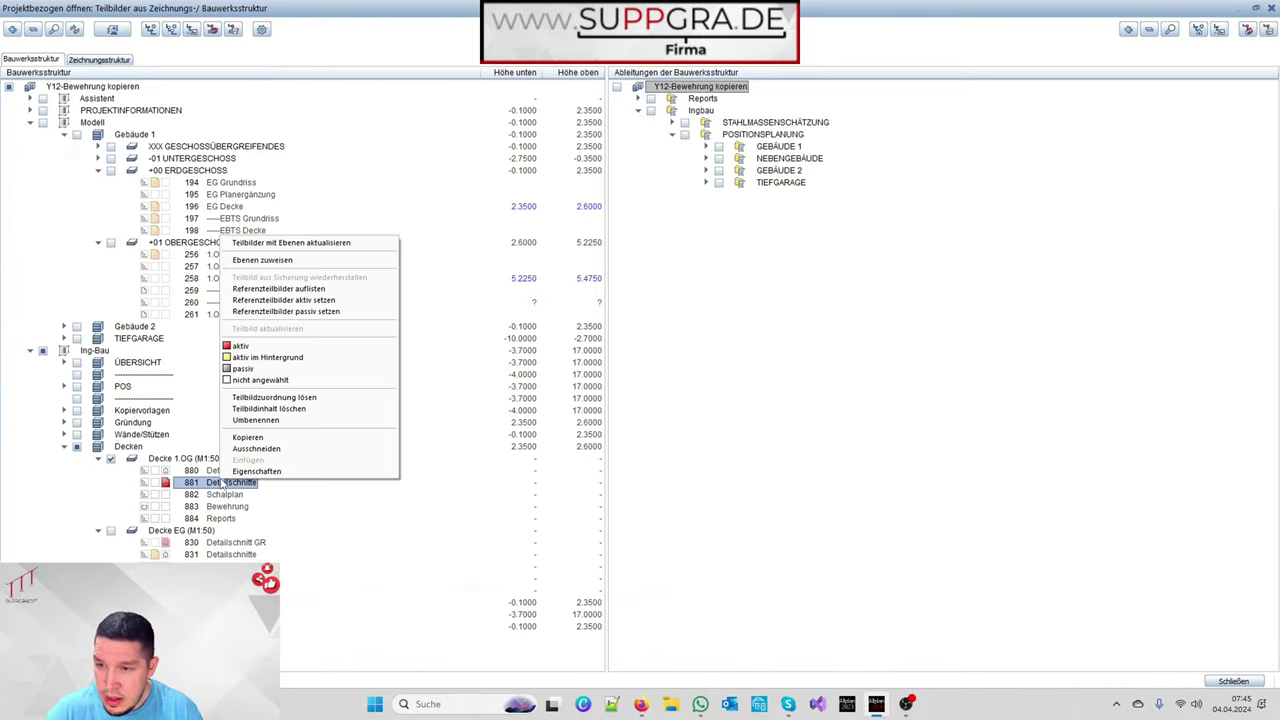
{"action": "left_click", "coordinate": [312, 301]}
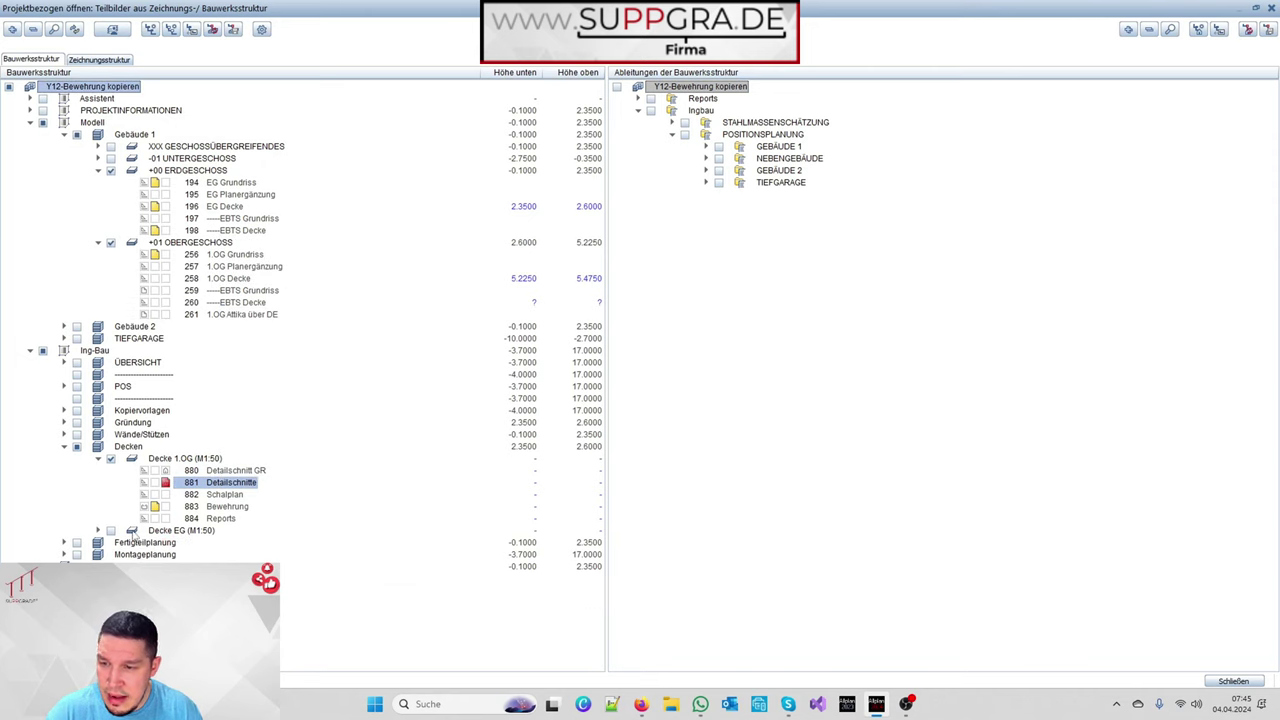
{"action": "left_click", "coordinate": [98, 530]}
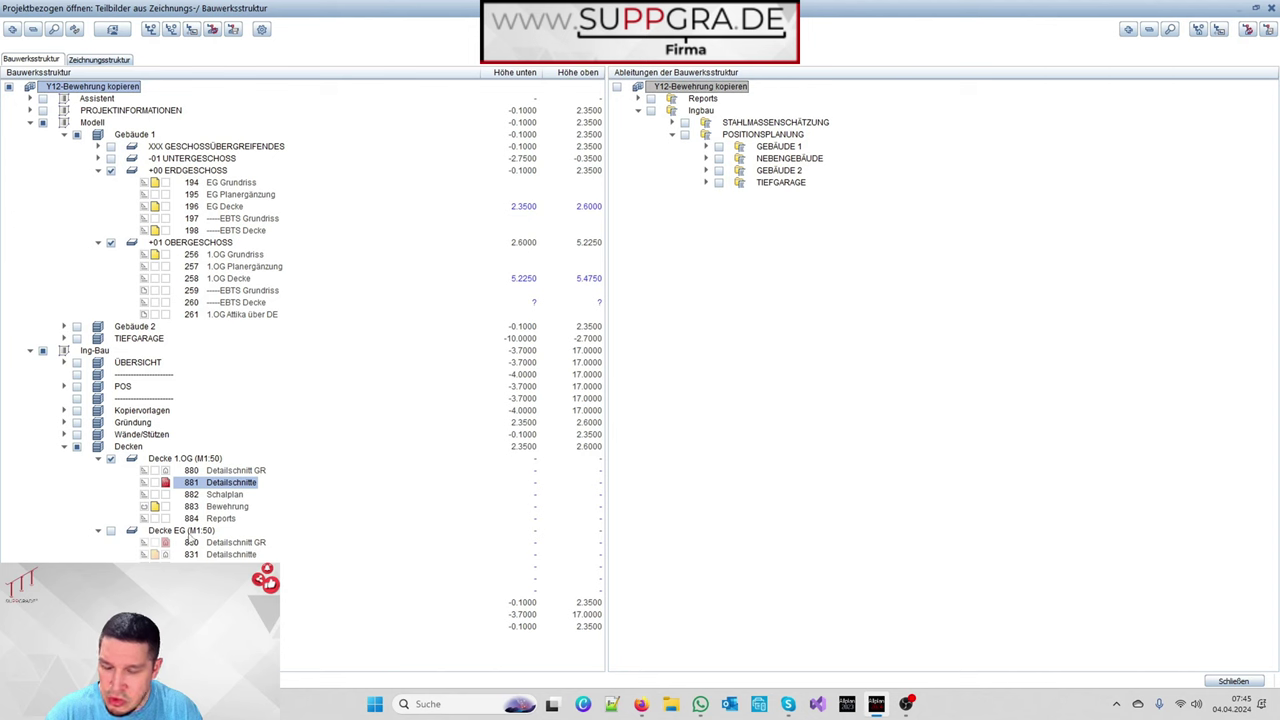
Step: Open 880 Detailschnitt GR as the only active drawing file and view the whole drawing in plan view
{"action": "left_click", "coordinate": [165, 470]}
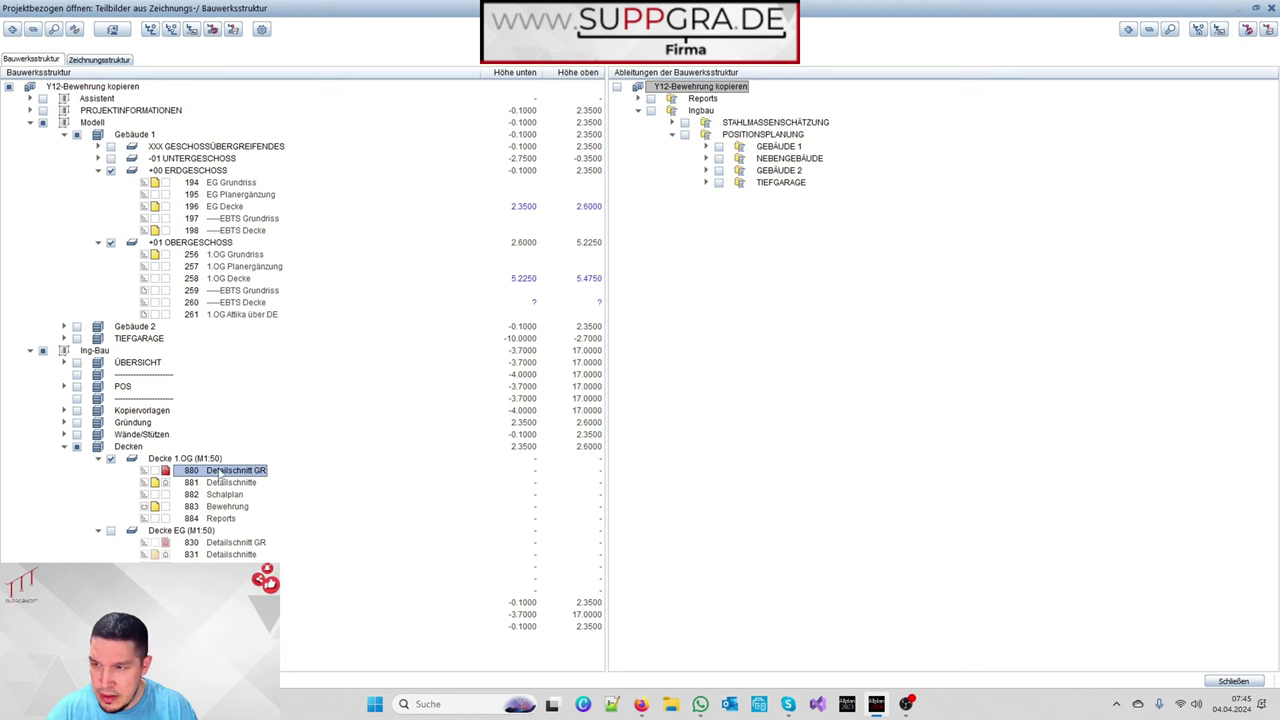
{"action": "double_click", "coordinate": [237, 470]}
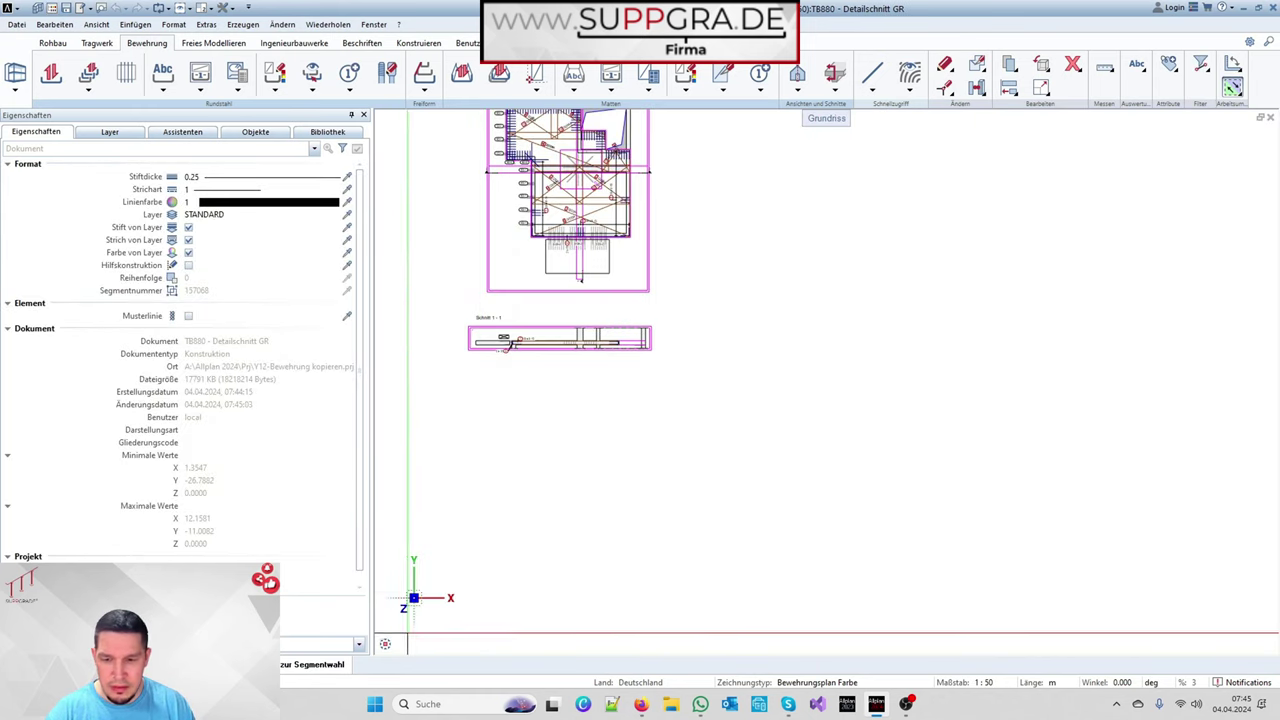
{"action": "left_click", "coordinate": [405, 646]}
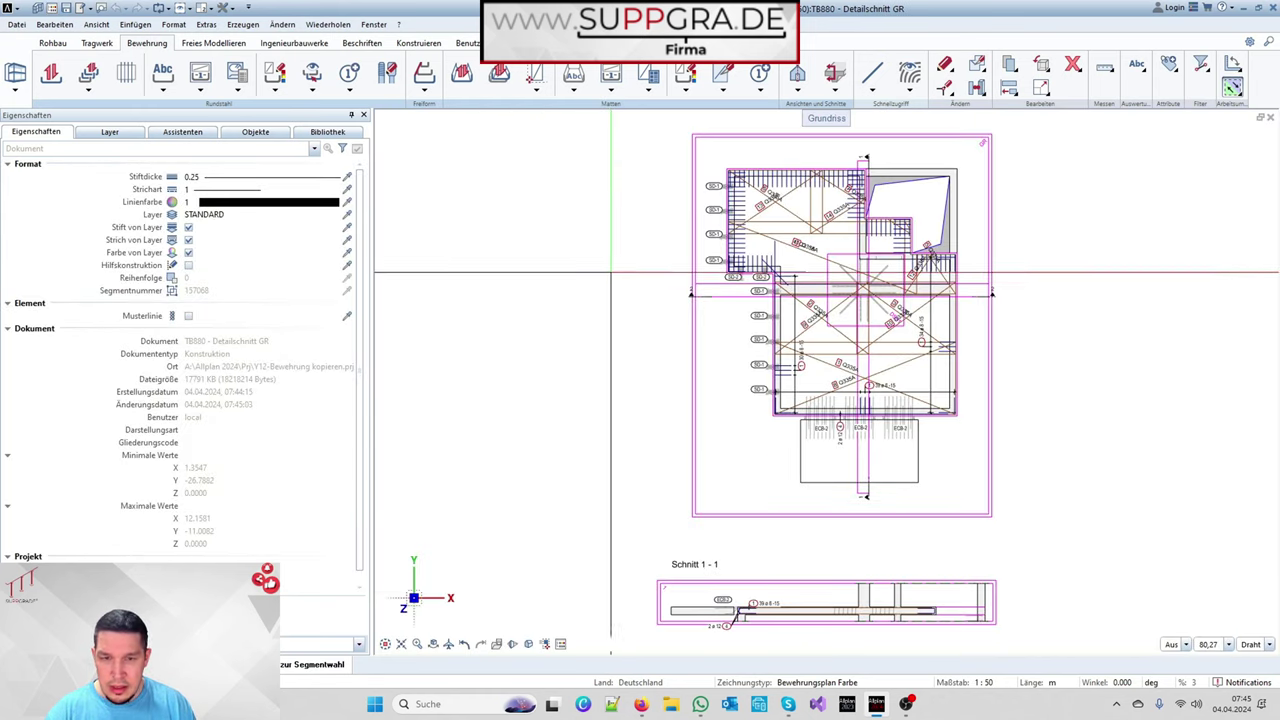
{"action": "scroll", "coordinate": [869, 367], "scroll_direction": "up", "scroll_amount": 6}
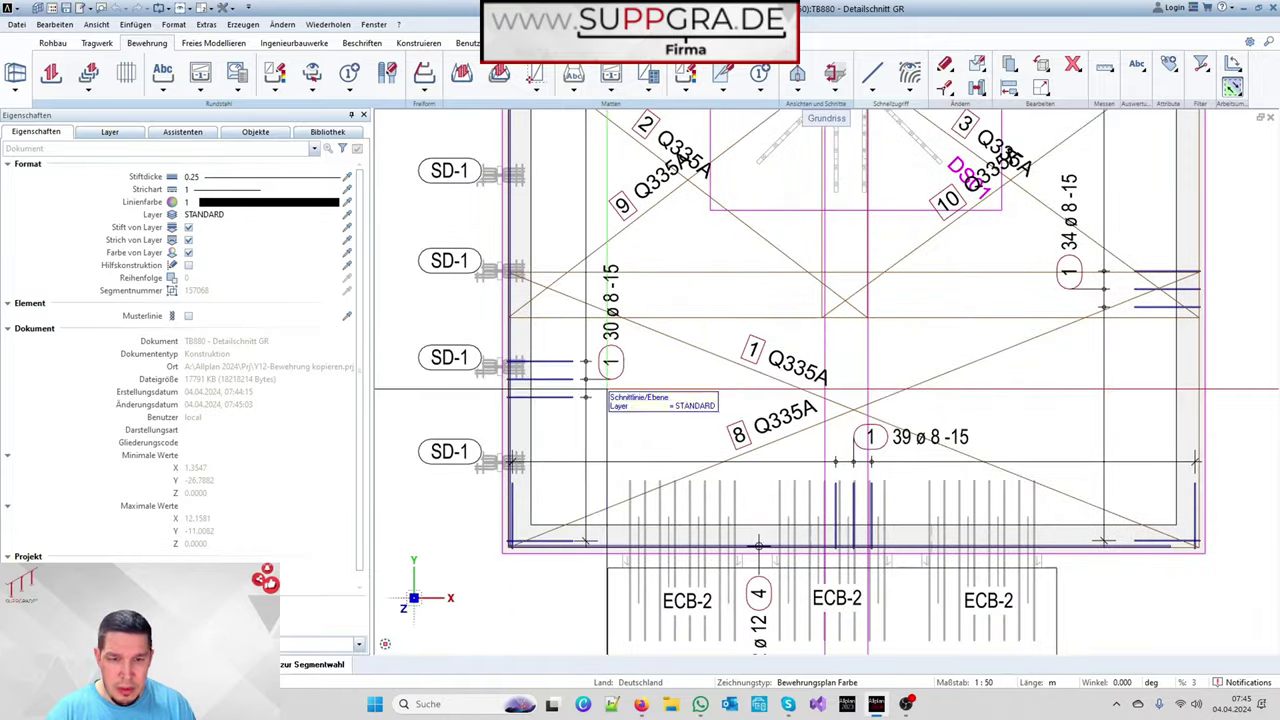
{"action": "scroll", "coordinate": [709, 380], "scroll_direction": "down", "scroll_amount": 5}
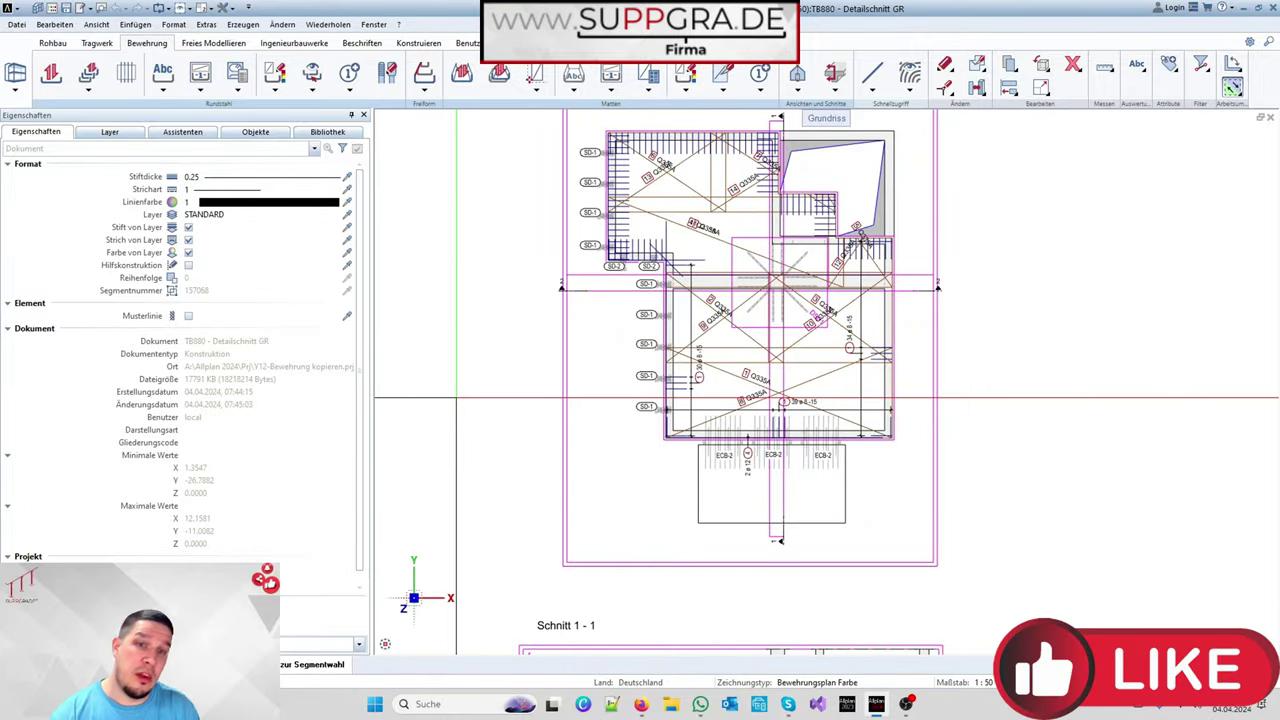
Step: Activate all drawing files 880 to 884 of Decke 1.OG together and show them in plan and central perspective side by side
{"action": "double_click", "coordinate": [456, 398]}
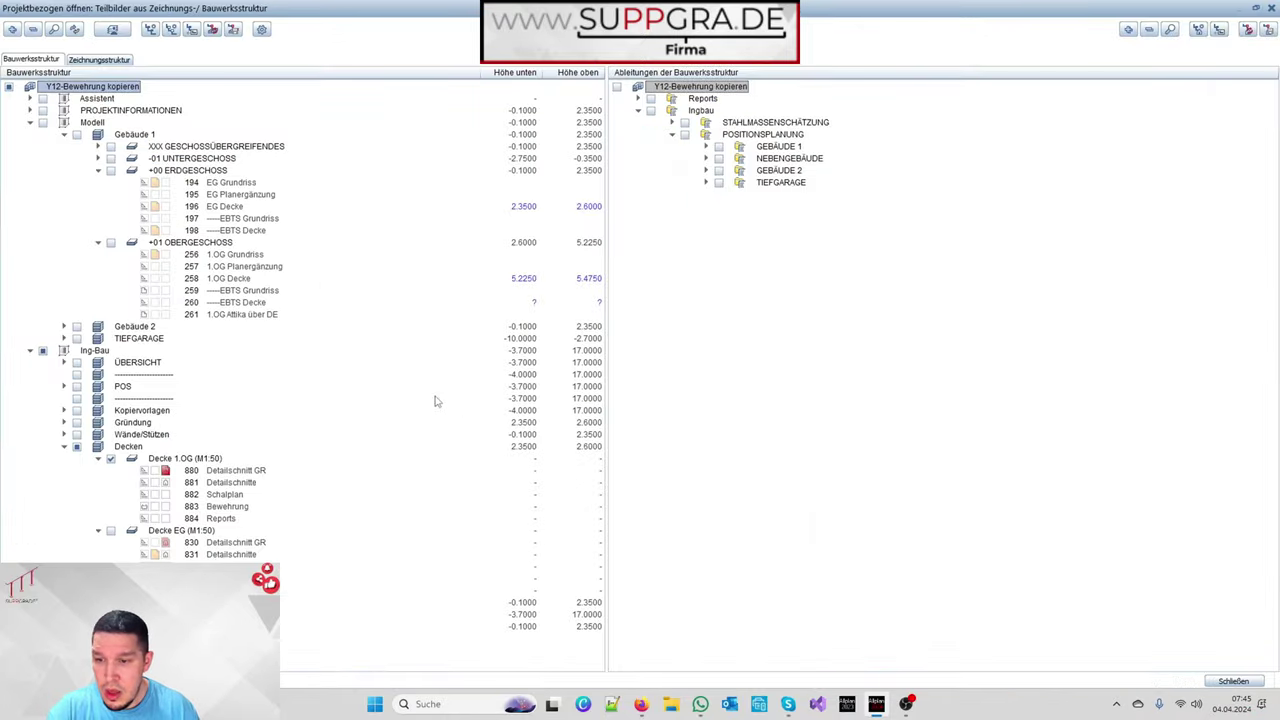
{"action": "left_click", "coordinate": [219, 472]}
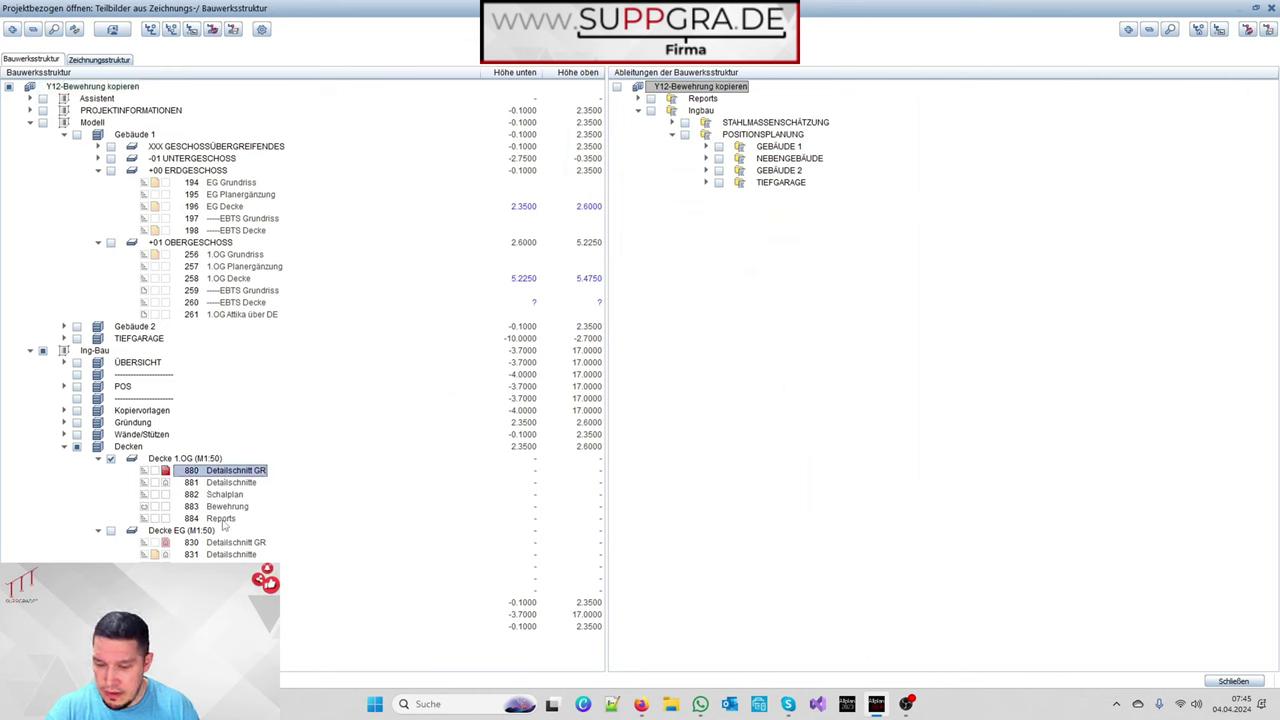
{"action": "left_click", "coordinate": [222, 520], "text": "shift"}
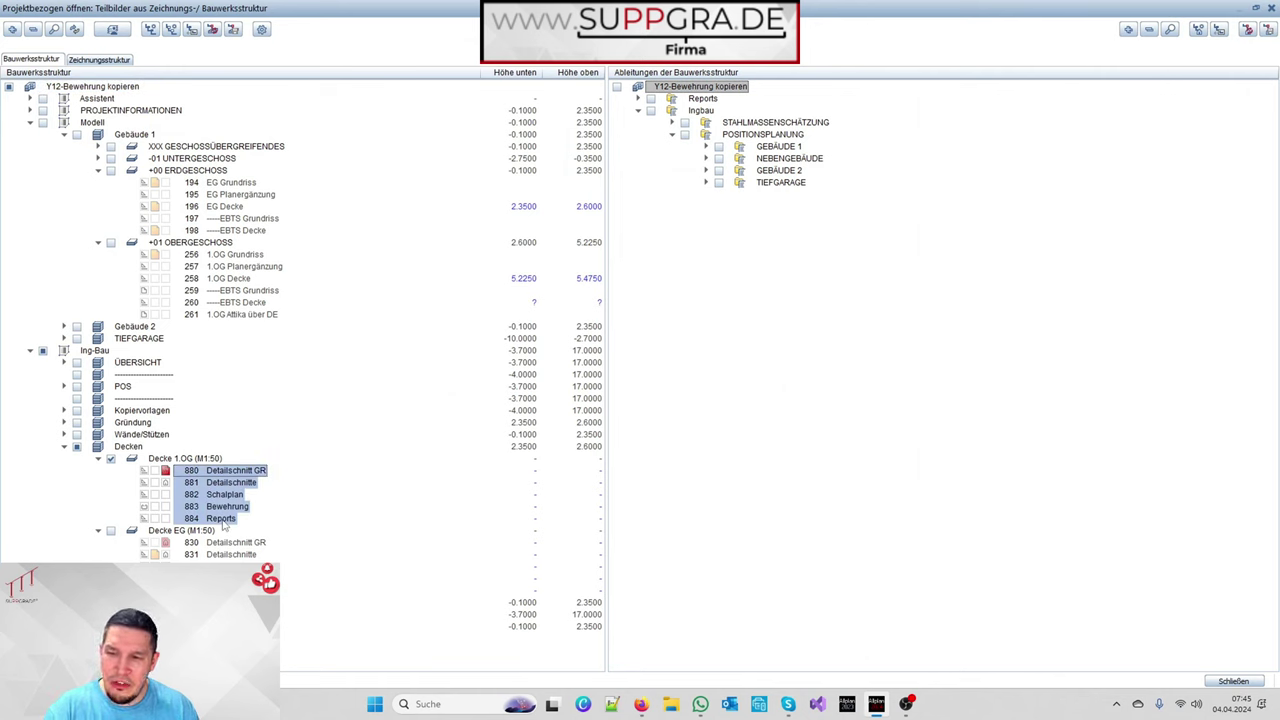
{"action": "right_click", "coordinate": [224, 526]}
{"action": "left_click", "coordinate": [255, 392]}
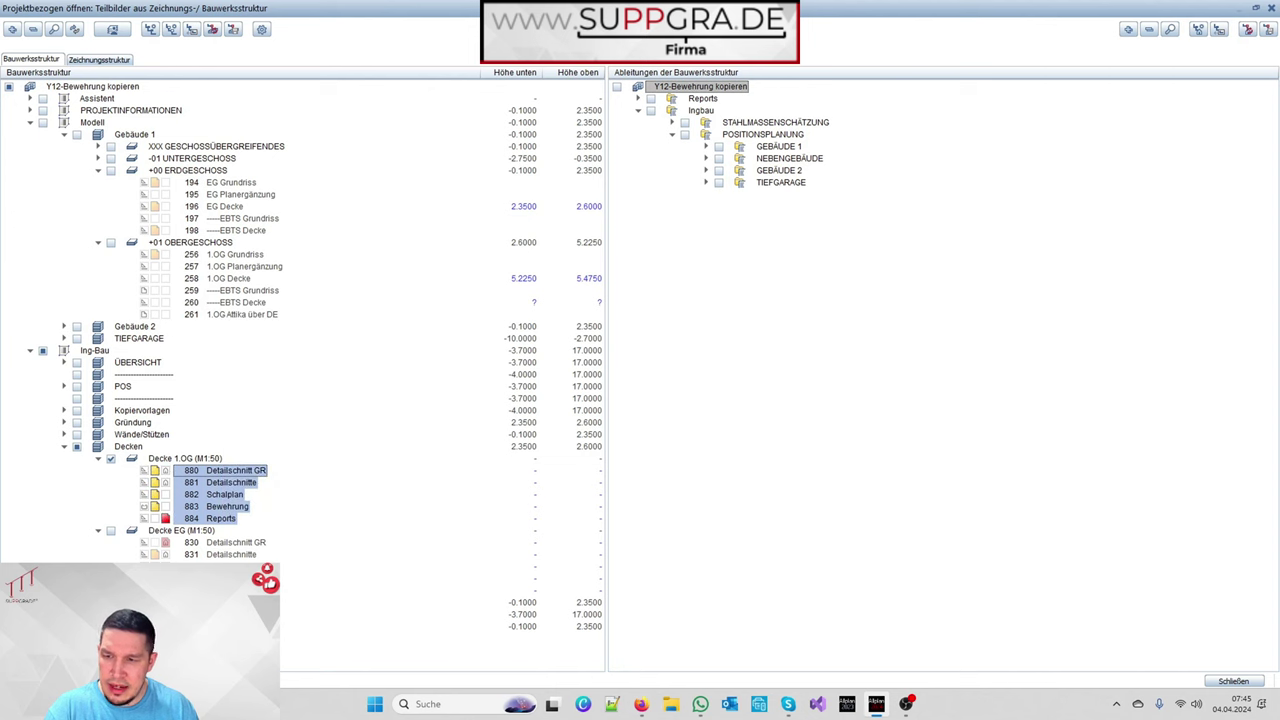
{"action": "left_click", "coordinate": [1233, 681]}
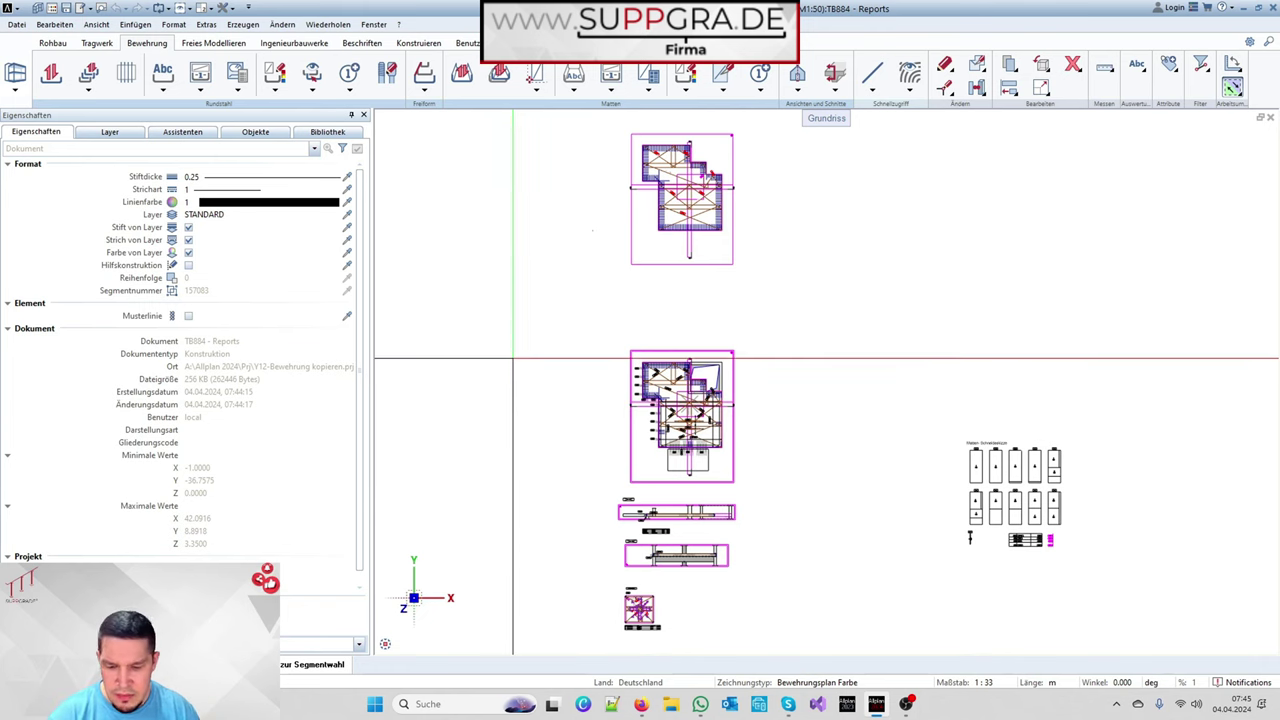
{"action": "key", "text": "F4"}
{"action": "left_click_drag", "start_coordinate": [1148, 373], "coordinate": [1116, 373]}
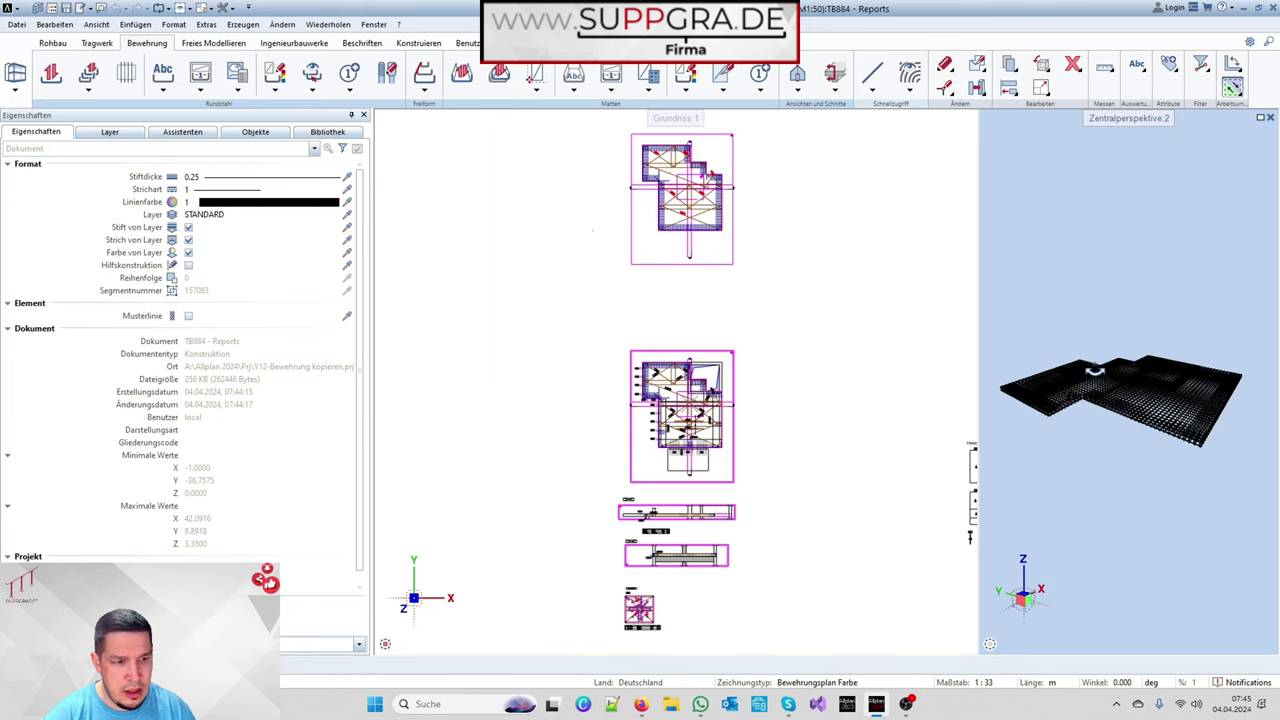
Step: Load the +00 ERDGESCHOSS drawing files 194 to 198 and 256 1.OG Grundriss as passive references
{"action": "double_click", "coordinate": [820, 354]}
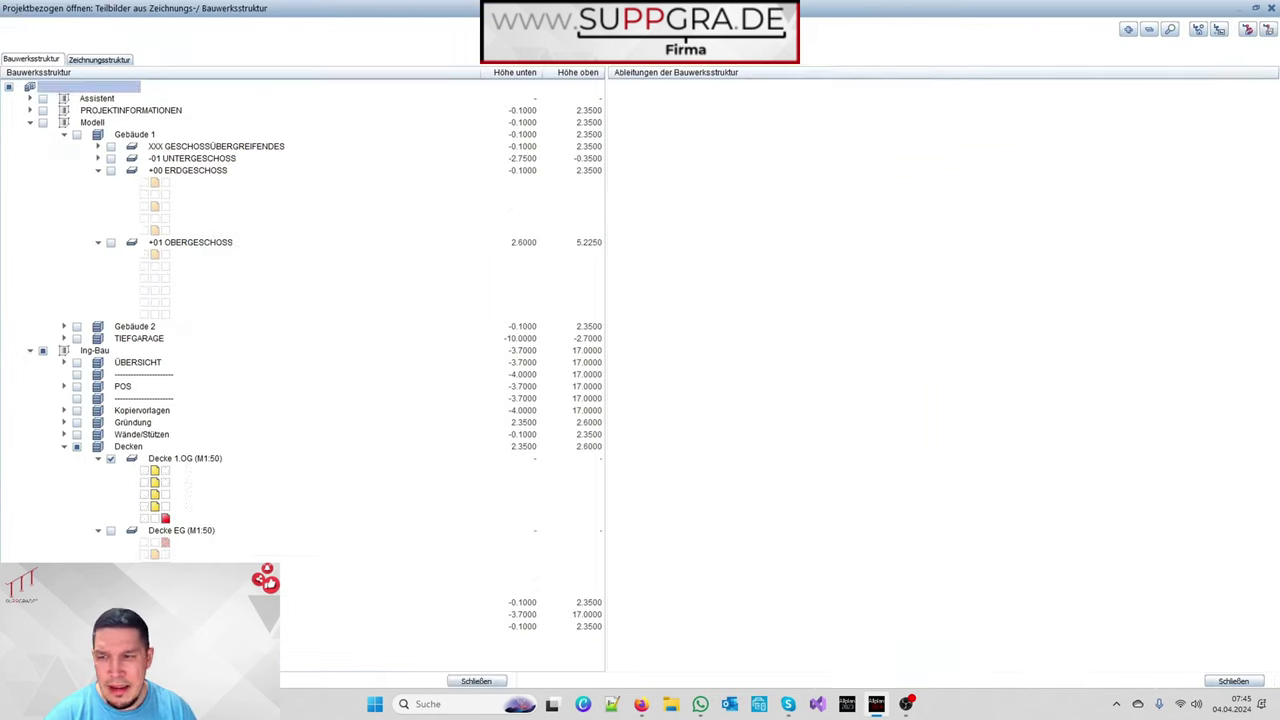
{"action": "left_click", "coordinate": [223, 184]}
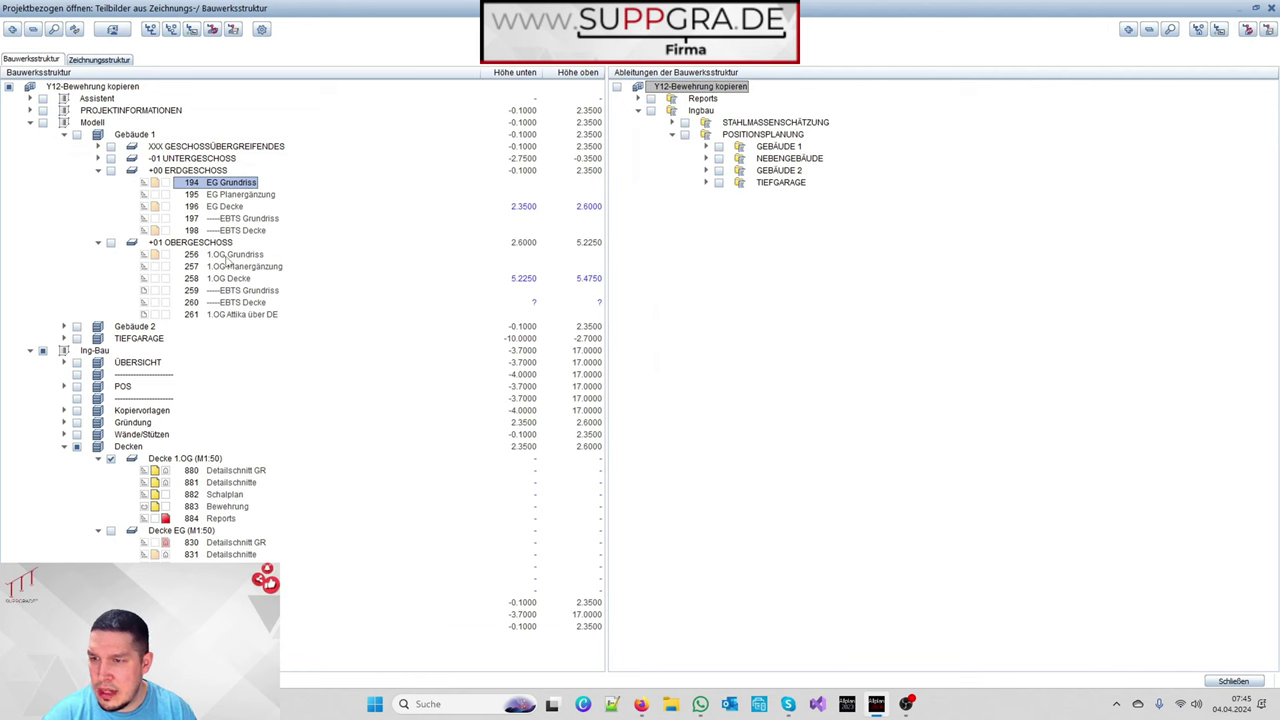
{"action": "left_click", "coordinate": [230, 256], "text": "shift"}
{"action": "right_click", "coordinate": [230, 256]}
{"action": "left_click", "coordinate": [244, 352]}
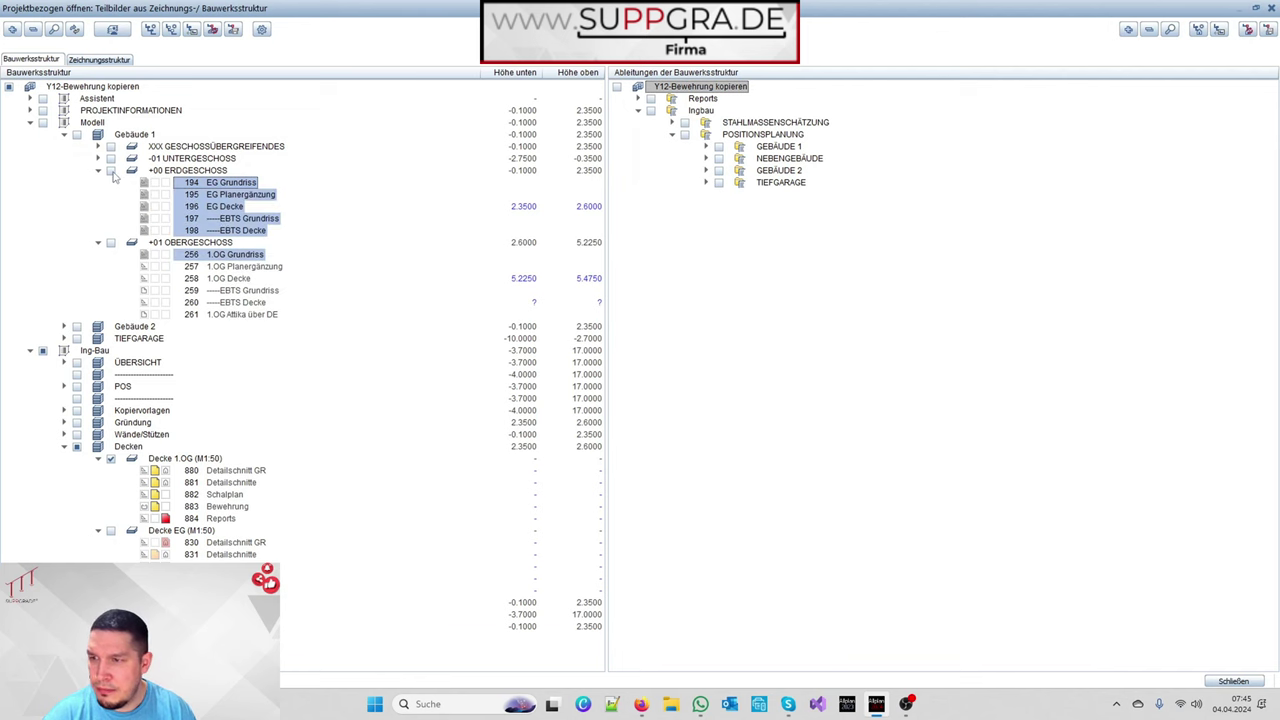
{"action": "left_click", "coordinate": [1233, 681]}
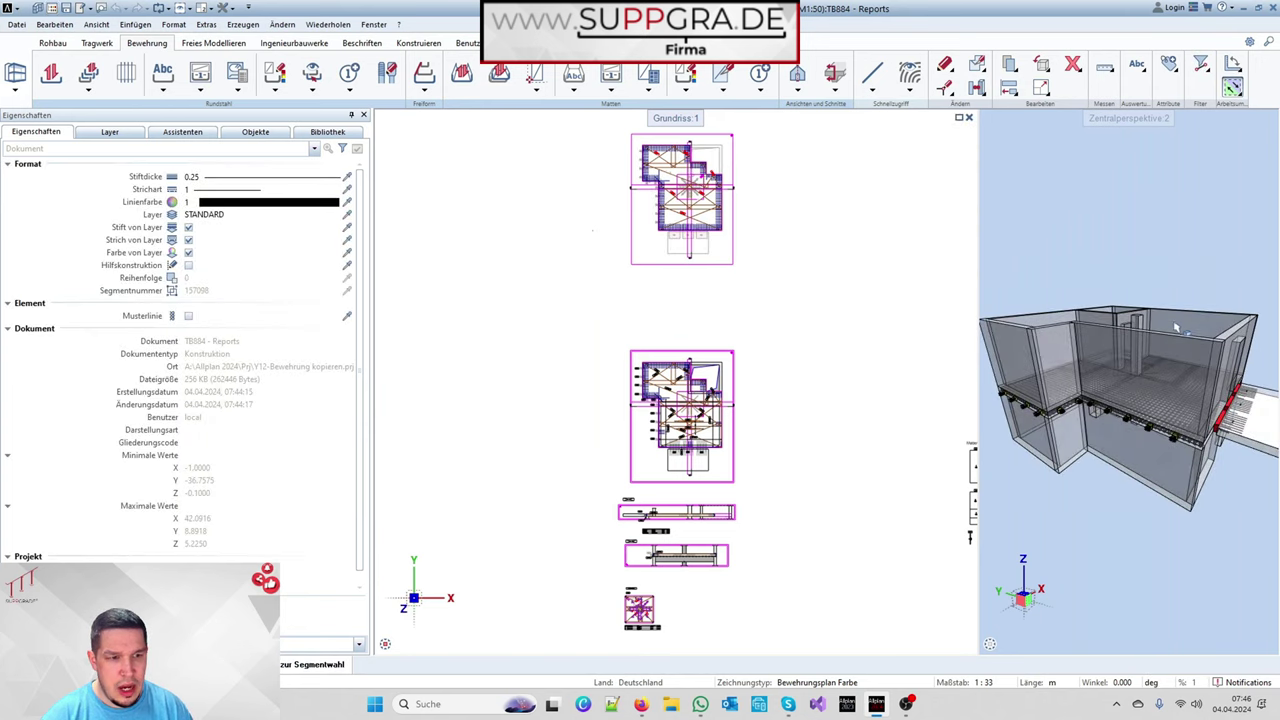
Step: Load drawing file 258 1.OG Decke passively as well and return to the drawing
{"action": "double_click", "coordinate": [450, 262]}
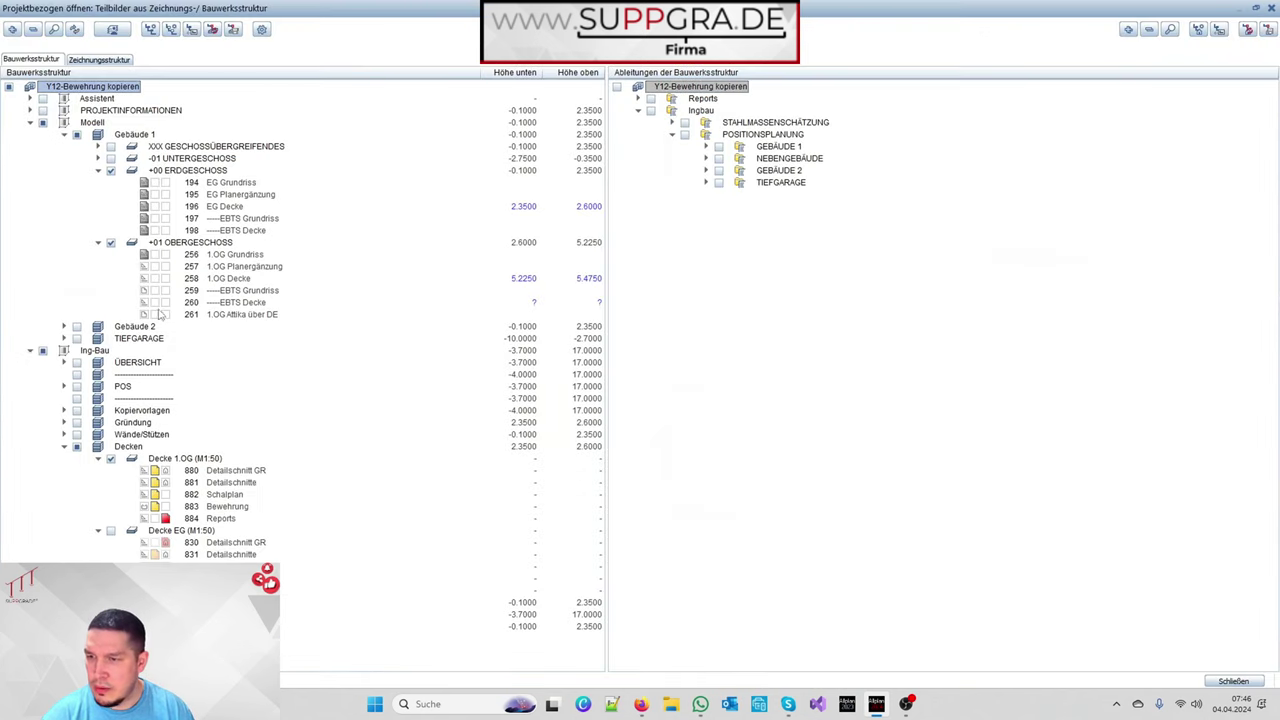
{"action": "left_click", "coordinate": [146, 280]}
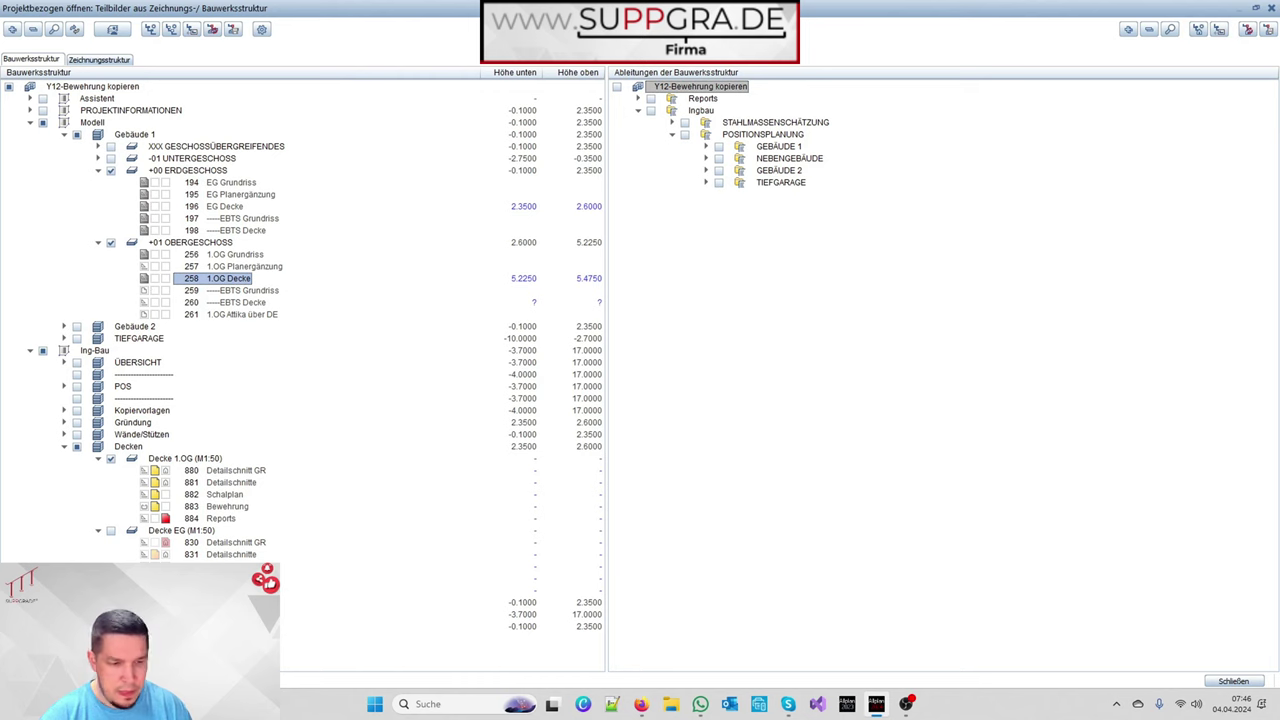
{"action": "left_click", "coordinate": [1240, 681]}
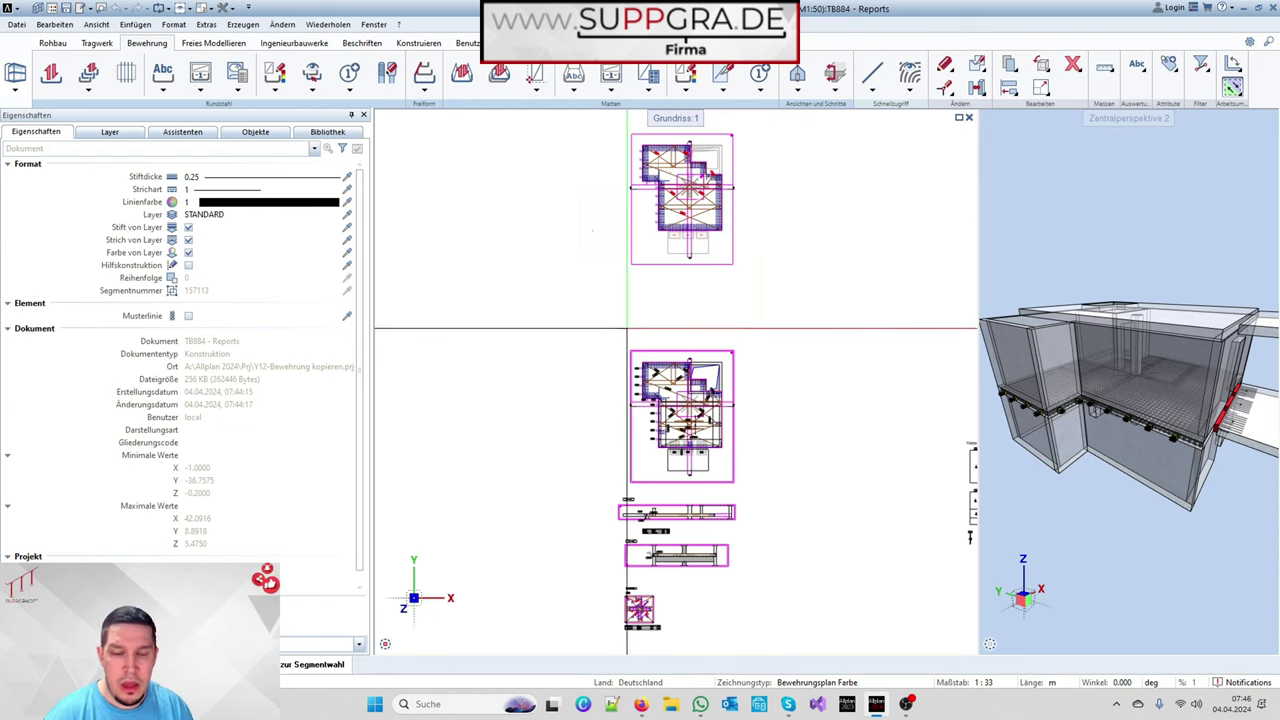
Step: Start the Move command and select both slab plans, the sections and the detail, leaving out the mesh cutting layout and reports
{"action": "scroll", "coordinate": [591, 314], "scroll_direction": "down", "scroll_amount": 2}
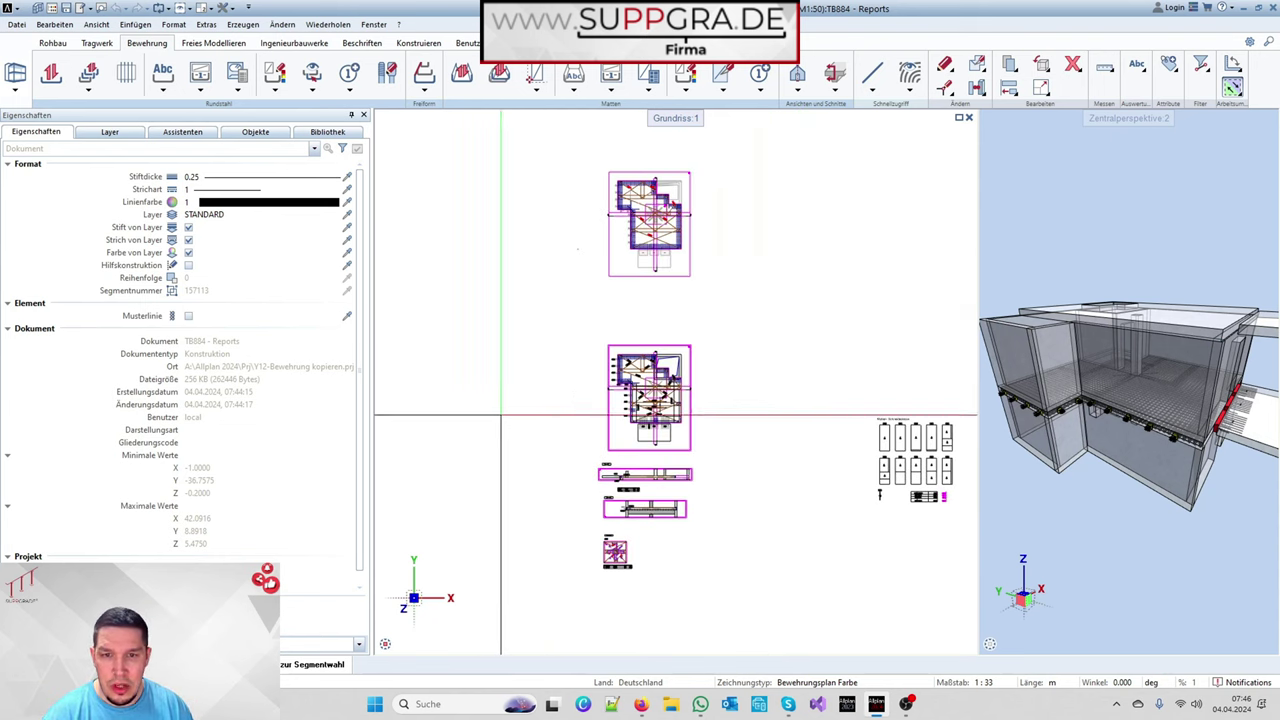
{"action": "mouse_move", "coordinate": [395, 652]}
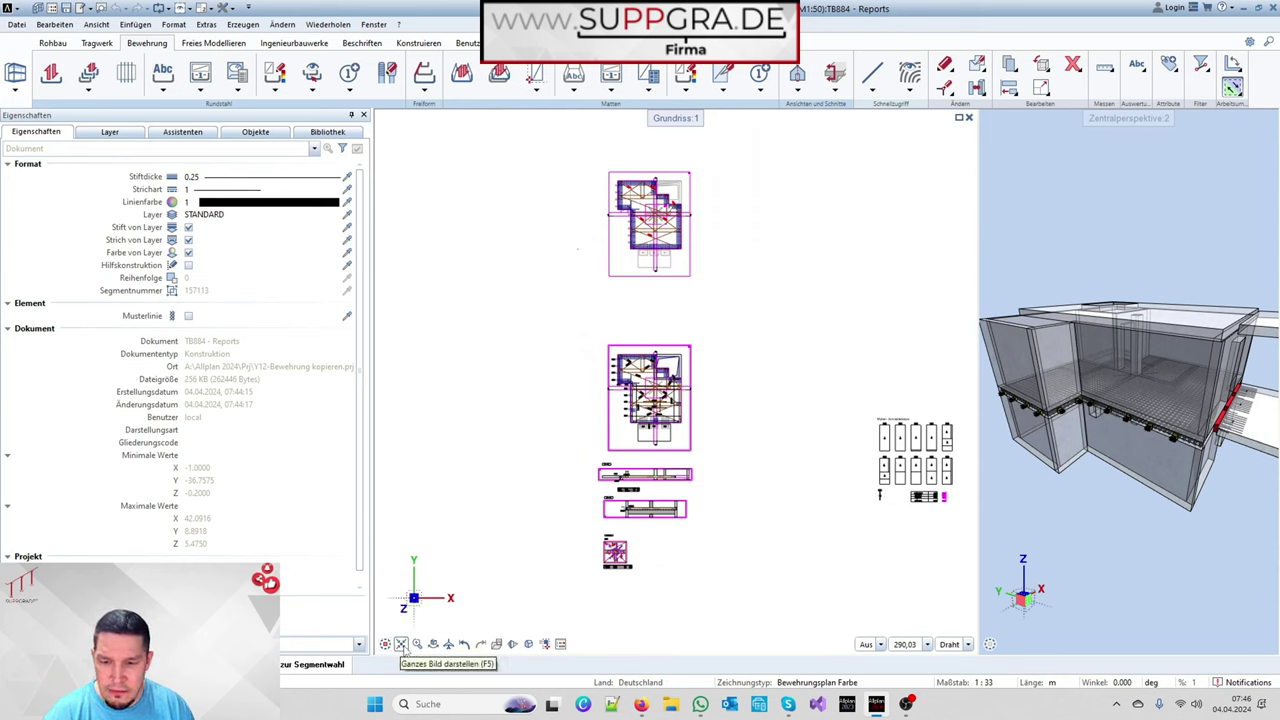
{"action": "left_click", "coordinate": [401, 645]}
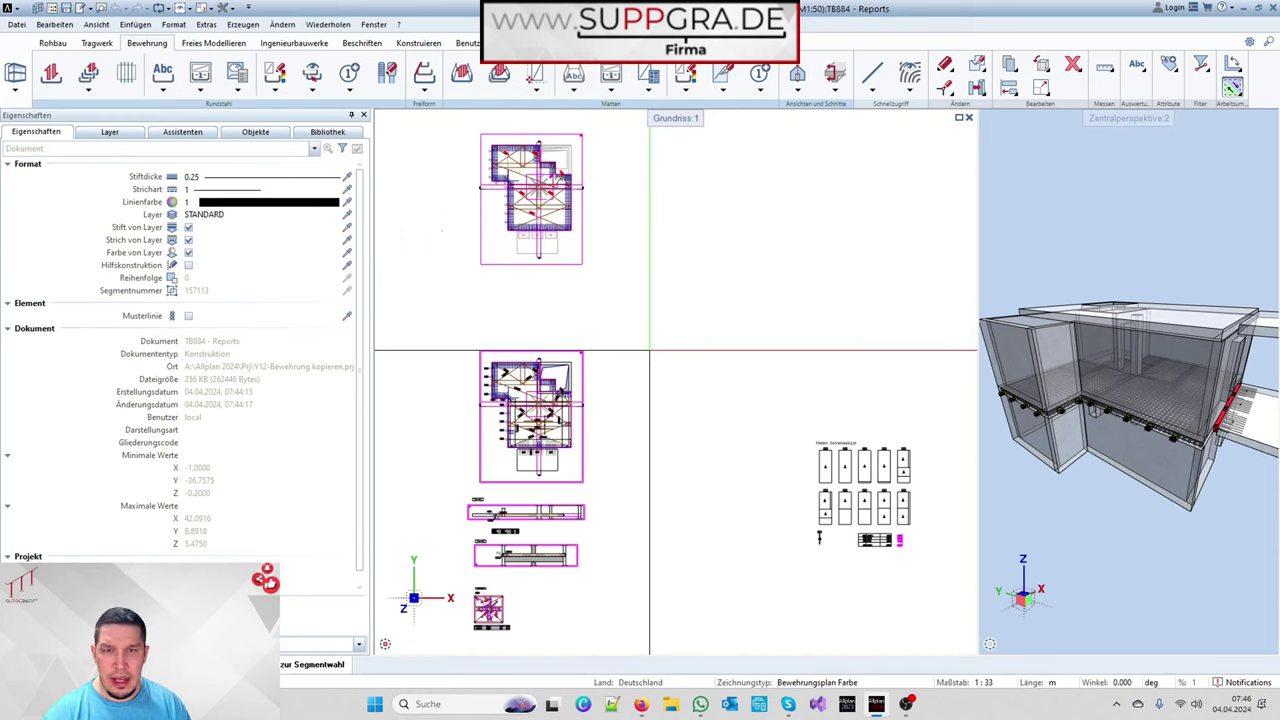
{"action": "left_click", "coordinate": [1010, 68]}
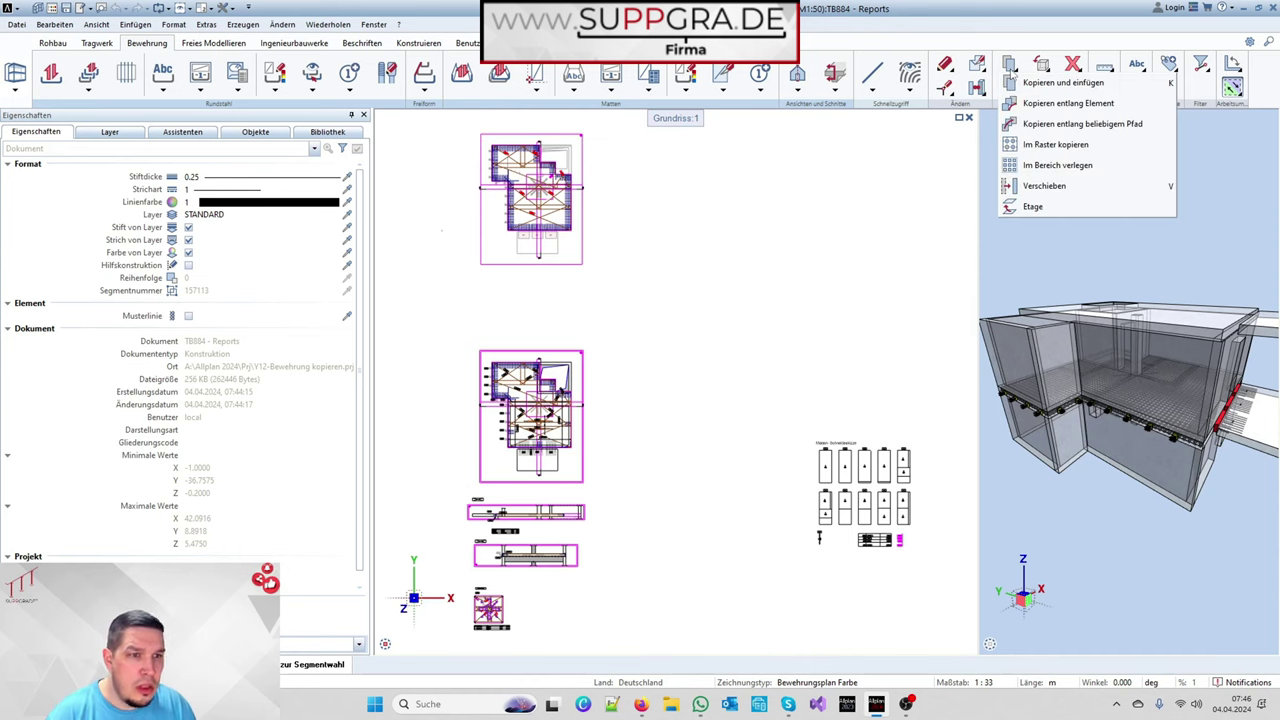
{"action": "left_click", "coordinate": [1050, 188]}
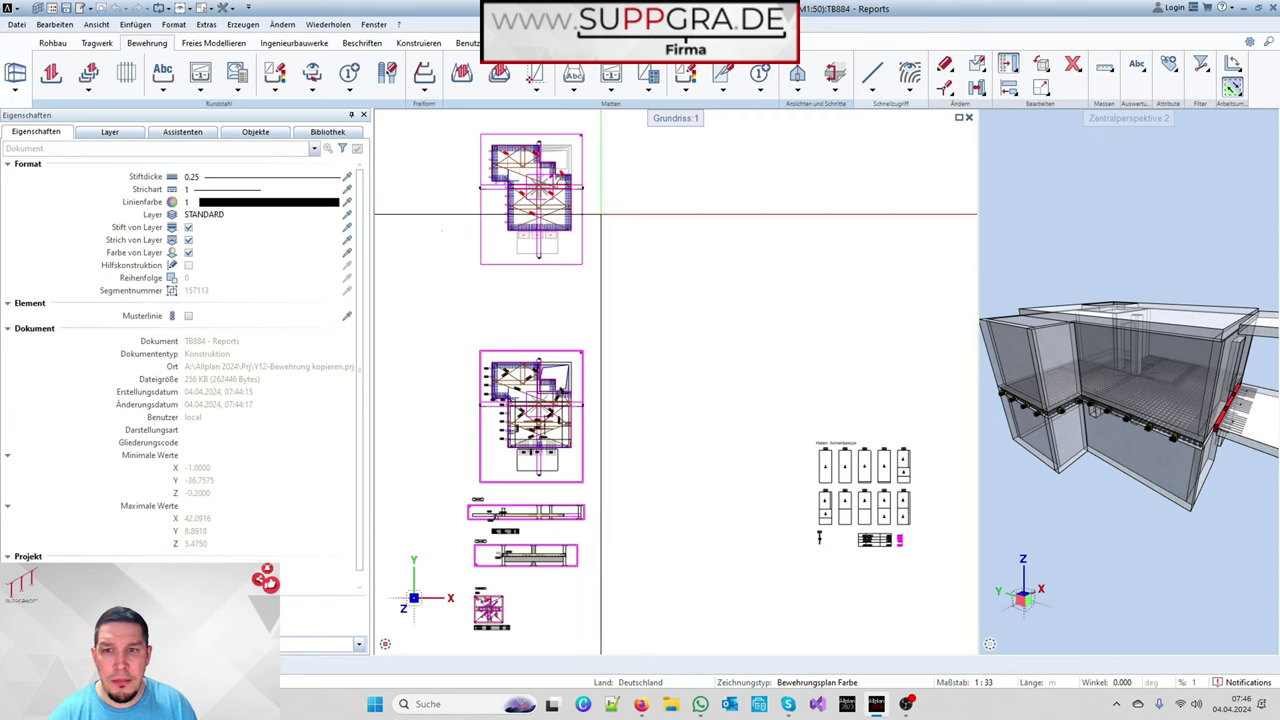
{"action": "left_click_drag", "start_coordinate": [388, 122], "coordinate": [663, 635]}
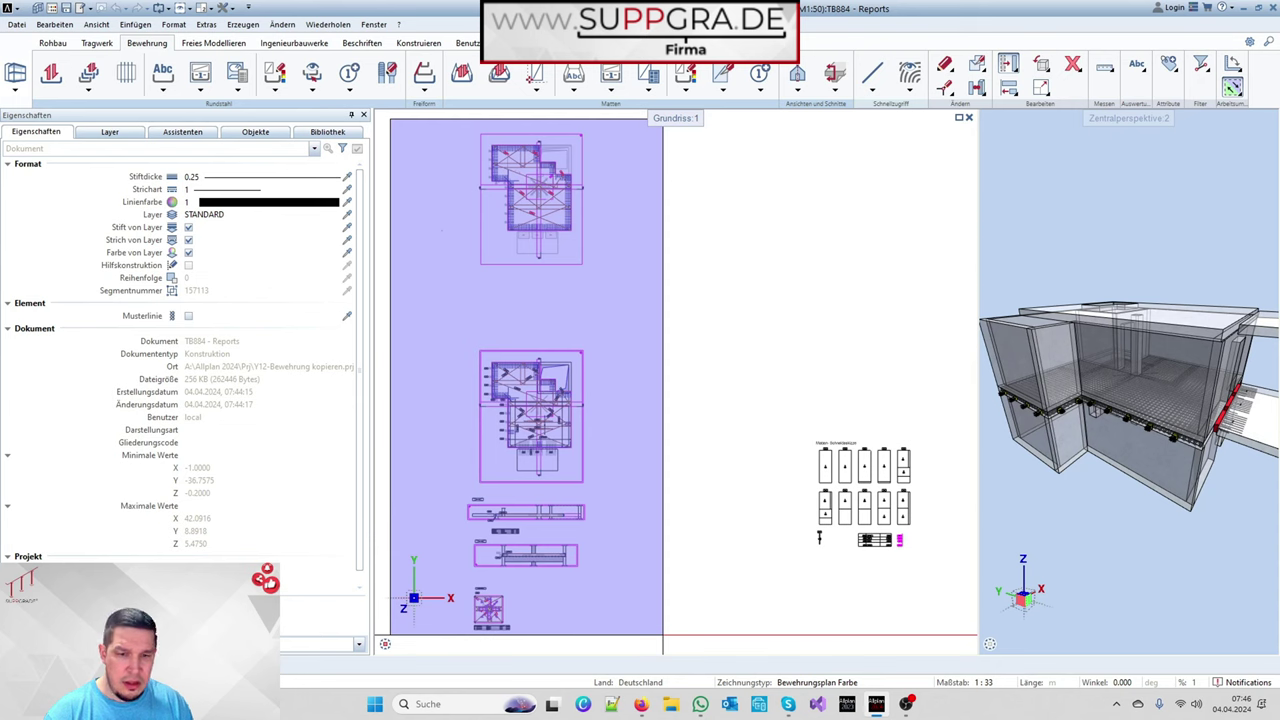
{"action": "left_click_drag", "start_coordinate": [662, 635], "coordinate": [663, 635]}
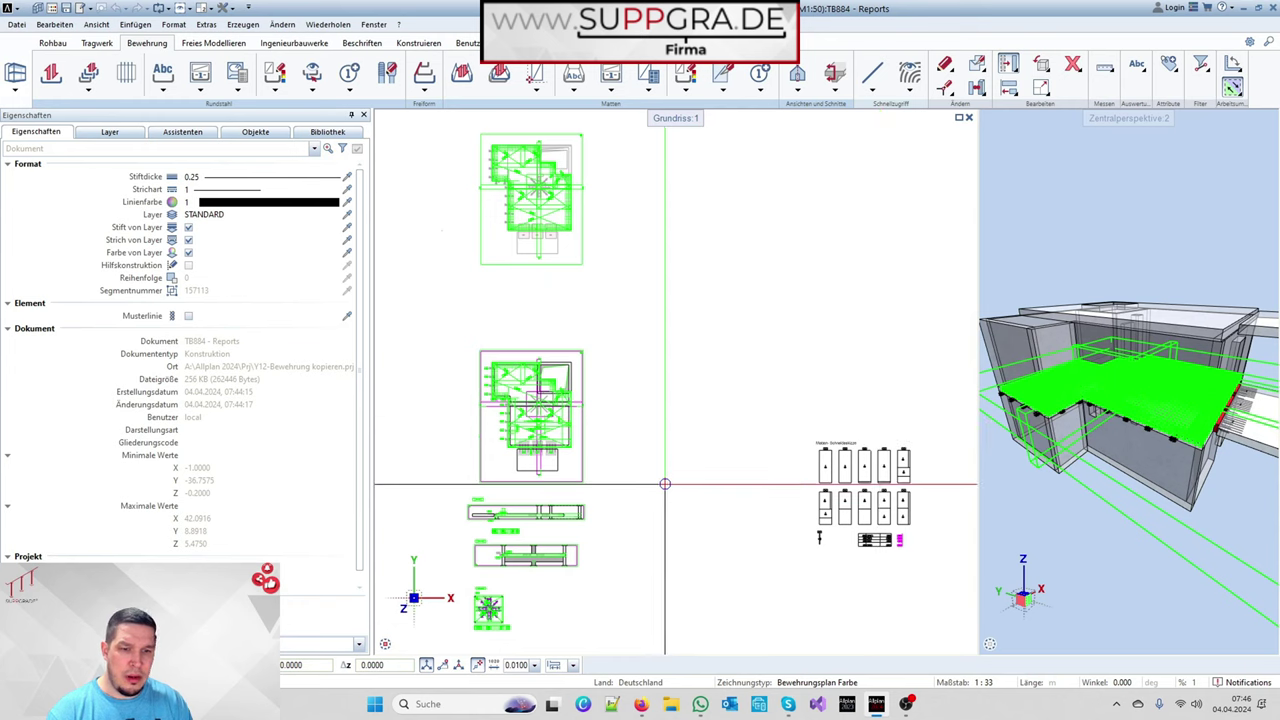